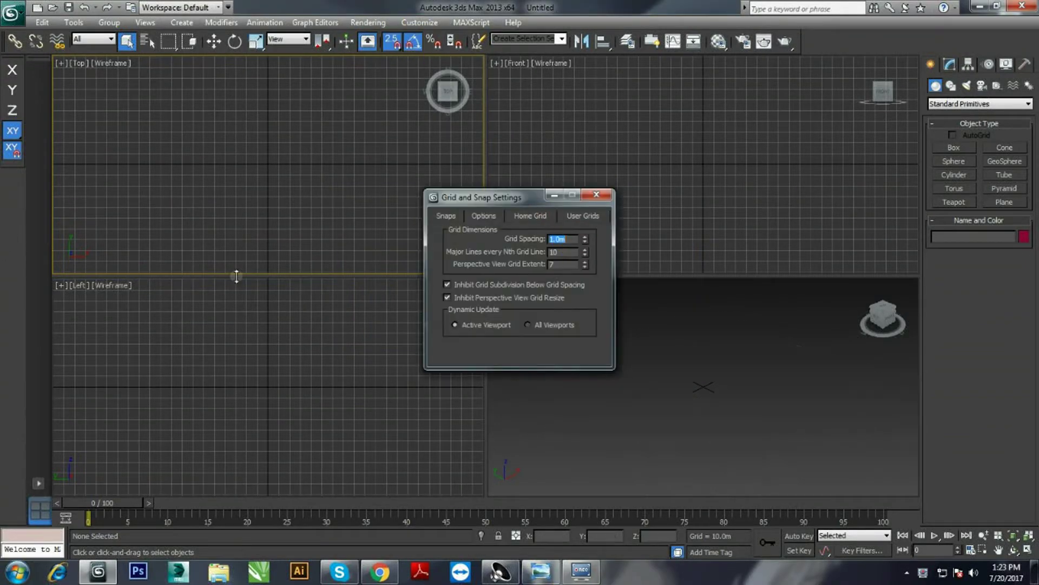
- Compare the Top-view floor rectangle against the booth reference photo
click(537, 573)
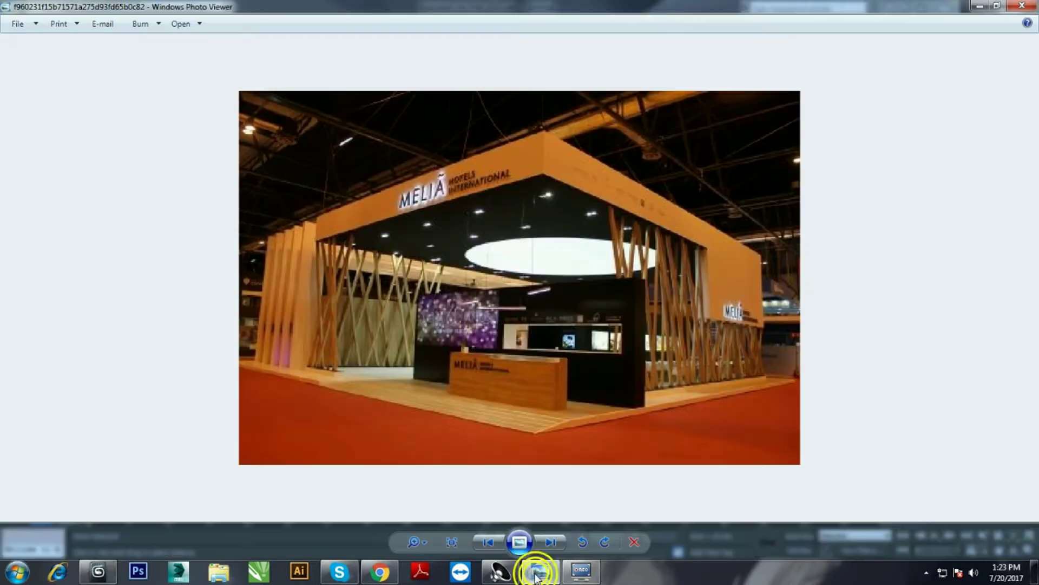
click(537, 573)
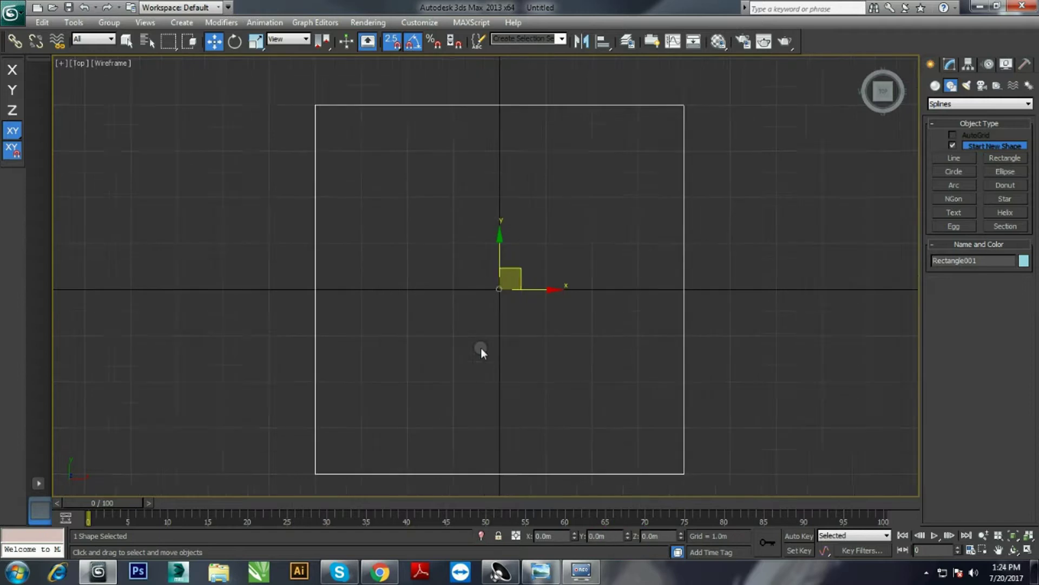
- Extrude Rectangle001 into a thin floor slab and check it against the reference photo
click(954, 148)
click(999, 314)
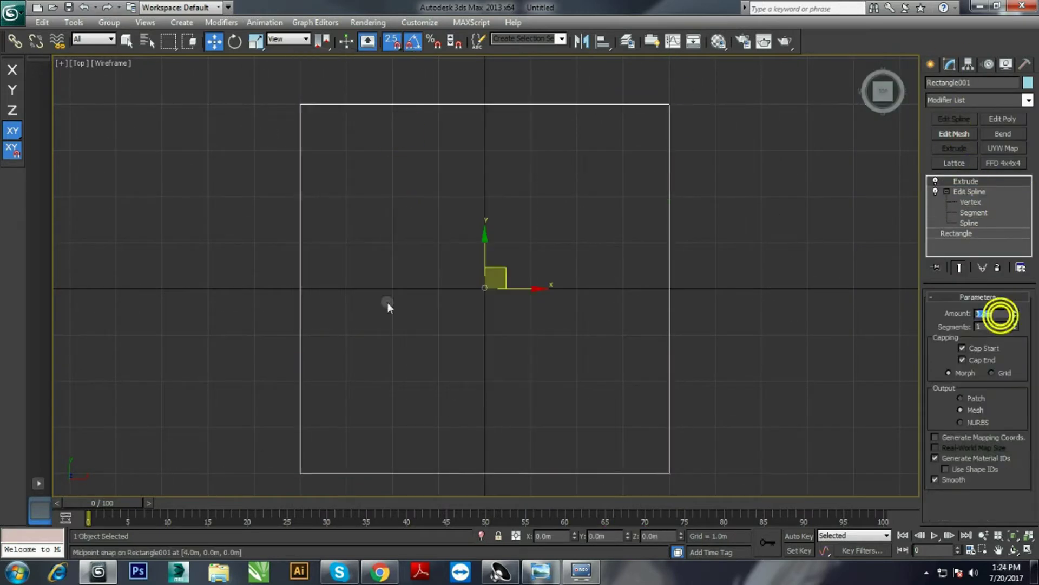
click(927, 65)
click(543, 230)
click(540, 572)
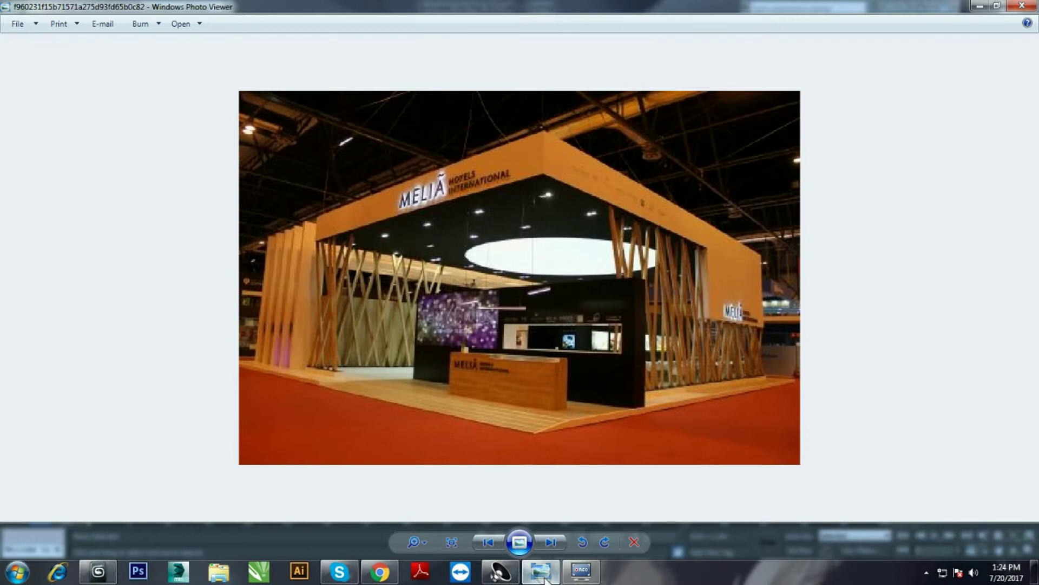
click(541, 571)
- Draw Rectangle002 snapped to the floor corner, add Edit Spline and set Width 5.0m
click(1003, 140)
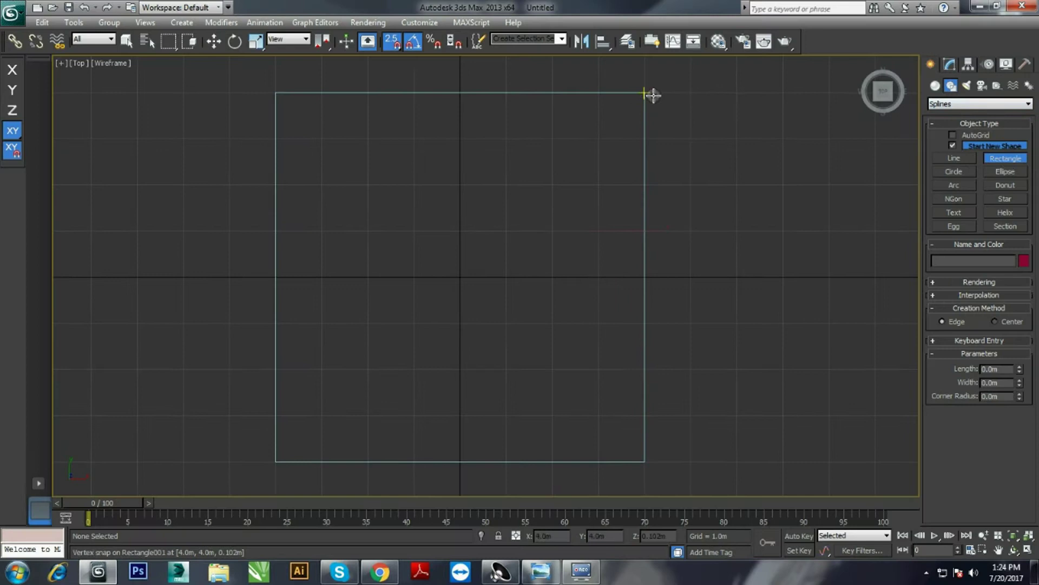
drag(644, 92, 460, 462)
click(214, 41)
click(950, 64)
click(953, 119)
click(957, 223)
double_click(995, 352)
text(5)
key(Return)
drag(668, 96, 644, 92)
- Extrude Rectangle002 by 0.457m, then switch to a maximized Front view
right_click(539, 157)
click(954, 148)
click(540, 571)
key(Return)
key(alt+w)
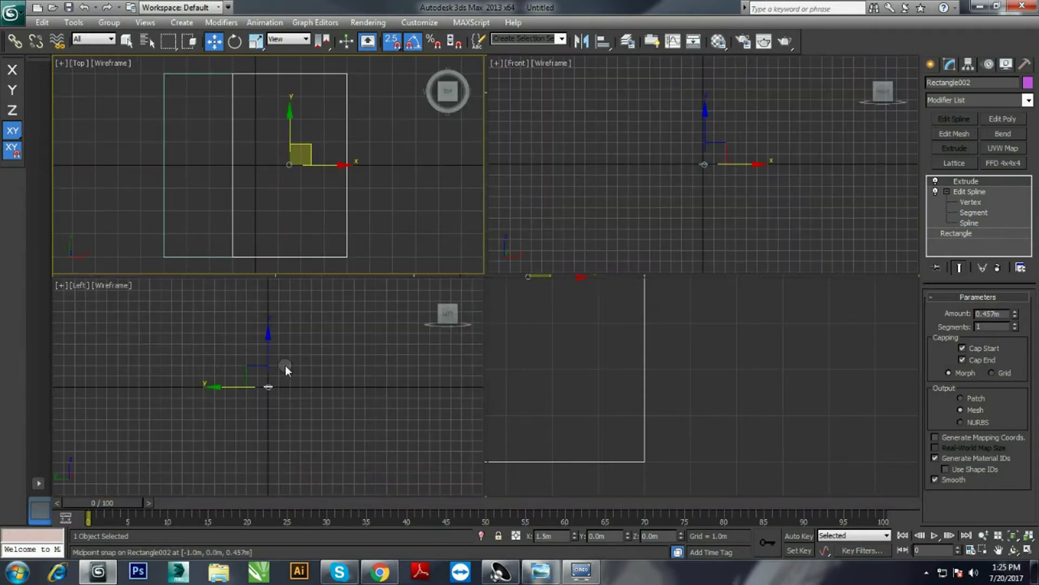
right_click(283, 366)
key(alt+w)
key(f)
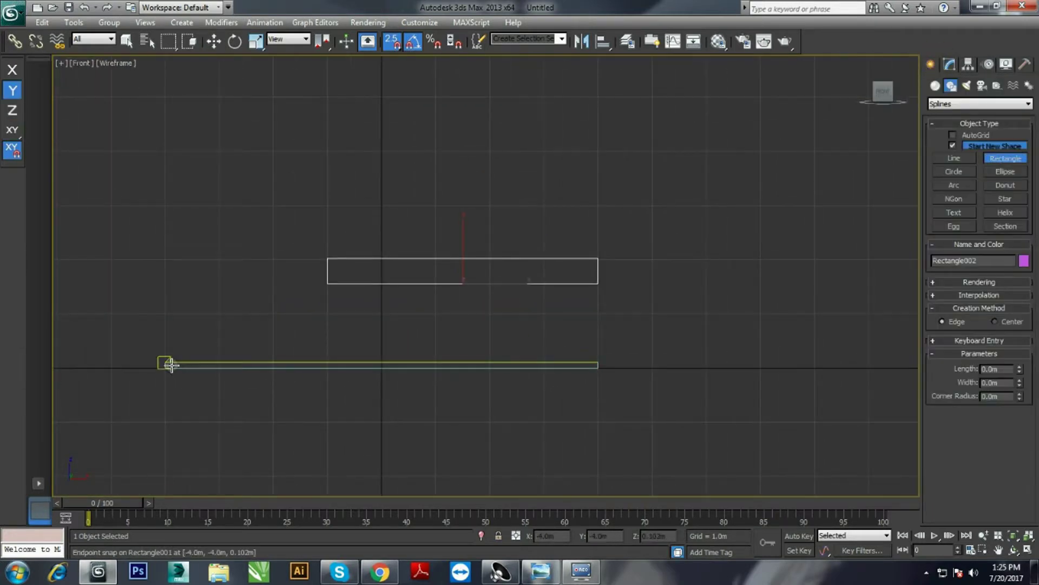
- Draw a tall wall rectangle up from the floor midpoint in the Front view and select it
drag(380, 361, 343, 150)
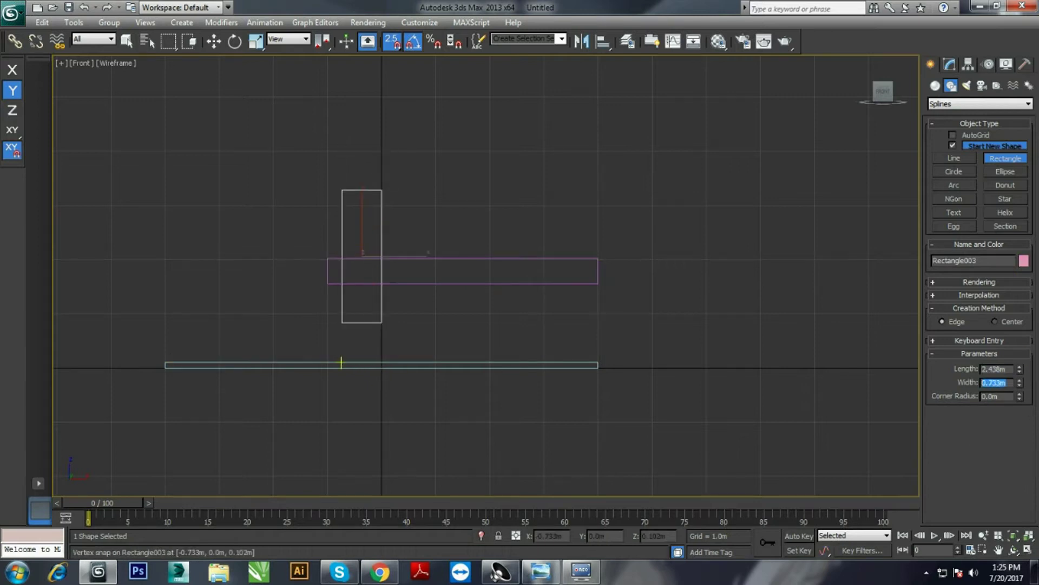
key(w)
middle_drag(186, 195, 182, 248)
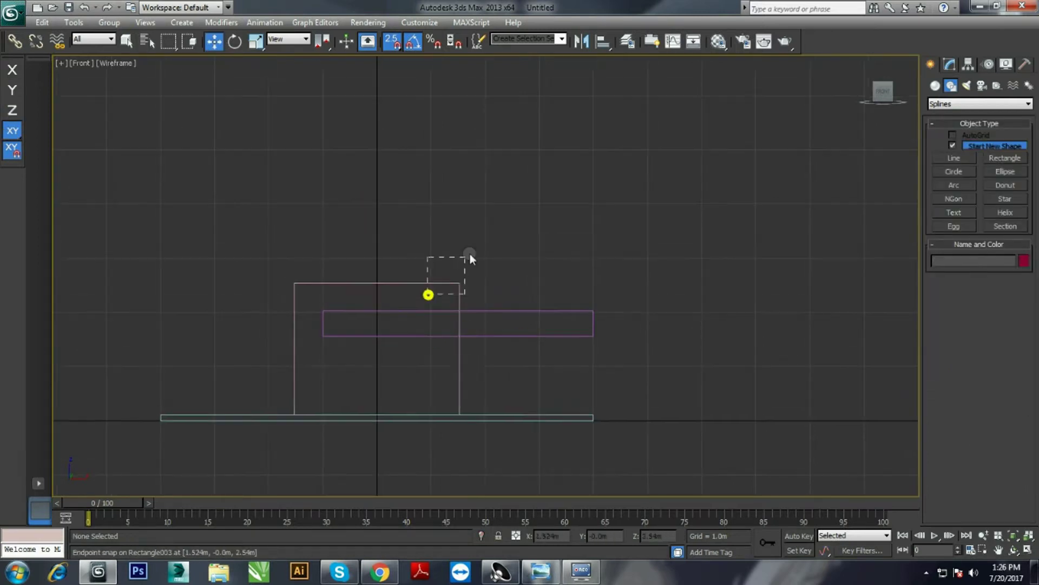
click(523, 160)
click(458, 293)
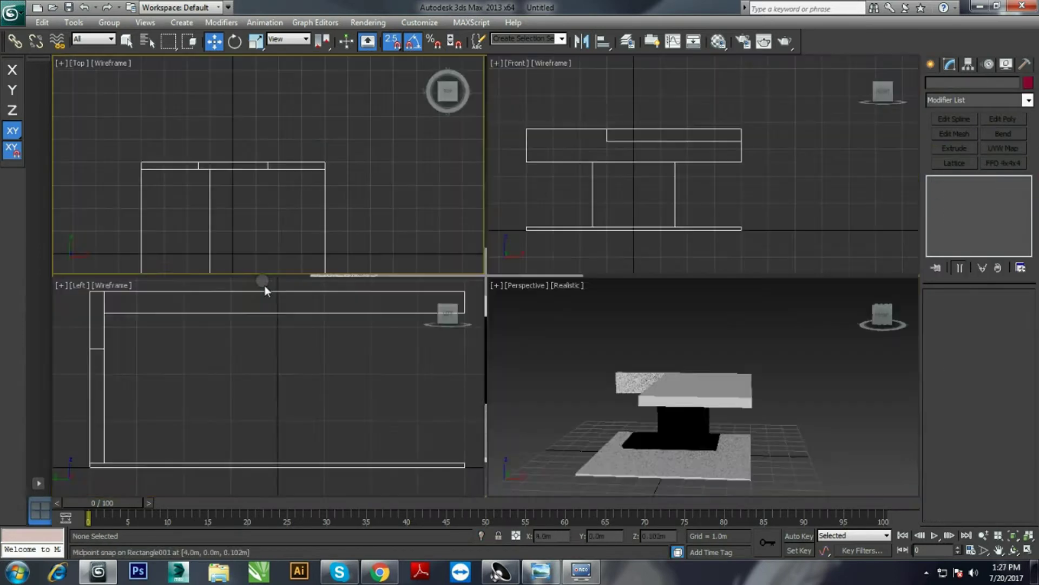
click(542, 572)
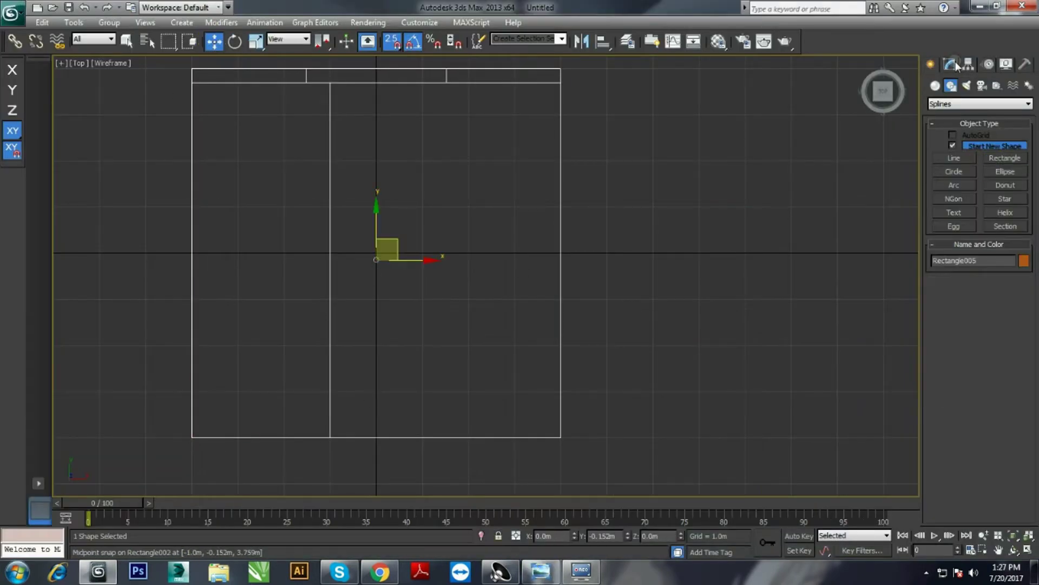
- Remove the outline's Extrude and select its top-right corner vertices in Edit Spline
right_click(956, 180)
click(895, 201)
click(969, 192)
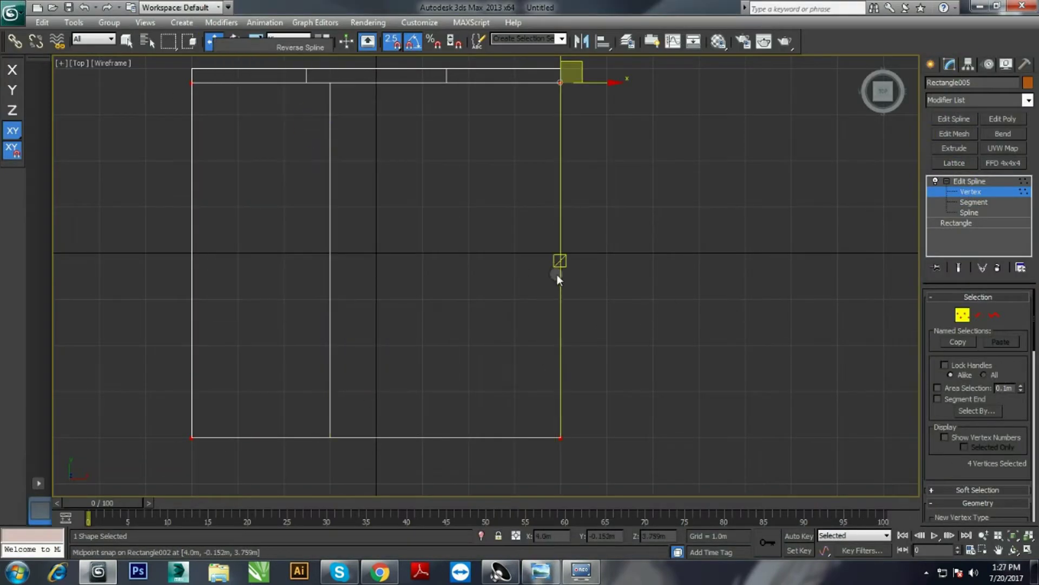
click(543, 329)
middle_drag(358, 415, 407, 295)
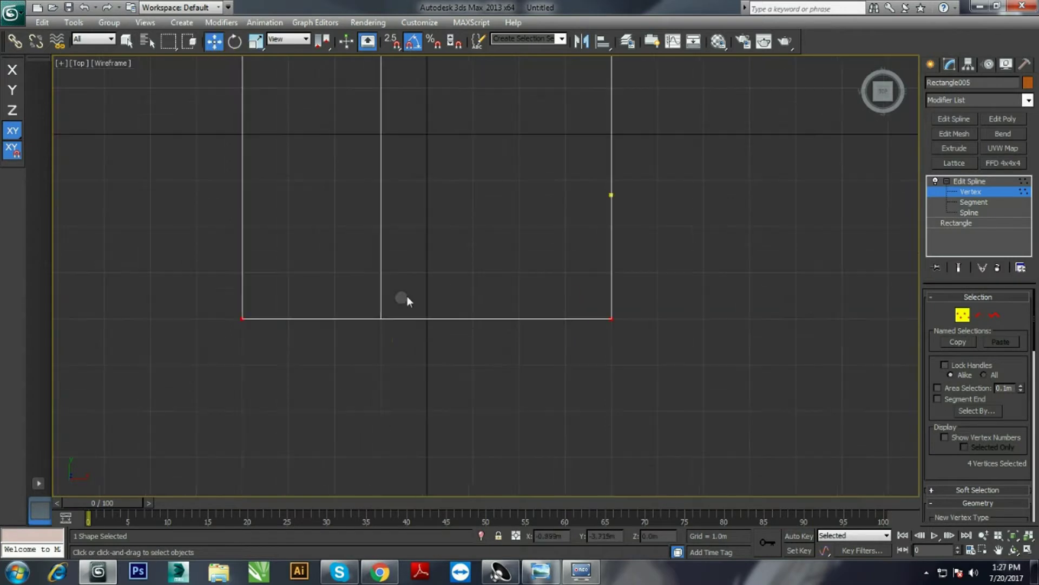
click(974, 202)
middle_drag(691, 150, 629, 329)
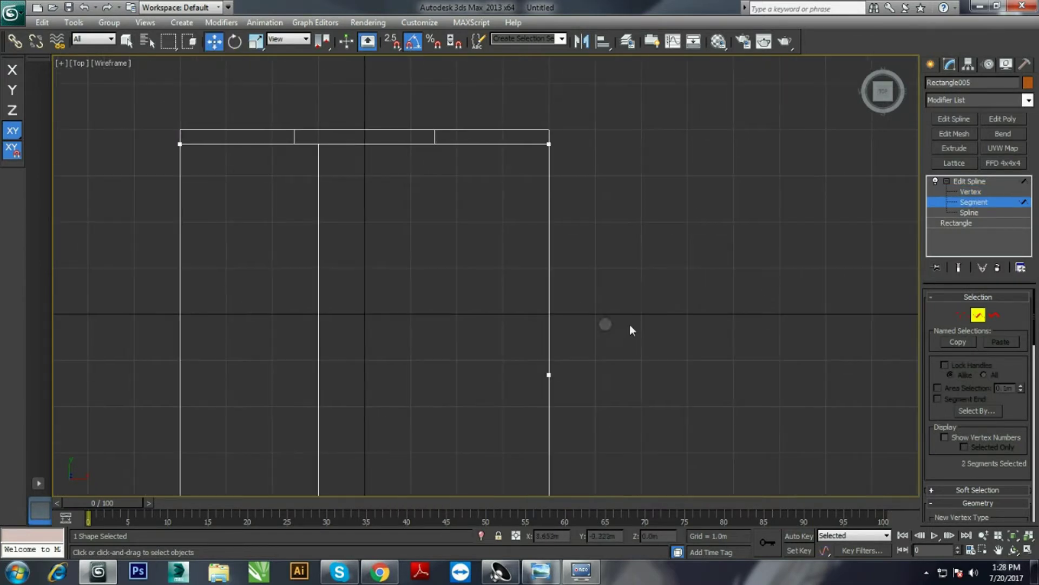
key(1)
middle_drag(557, 161, 646, 248)
- Outline the spline into a thin floor border and reselect it from the Front and Top views
key(3)
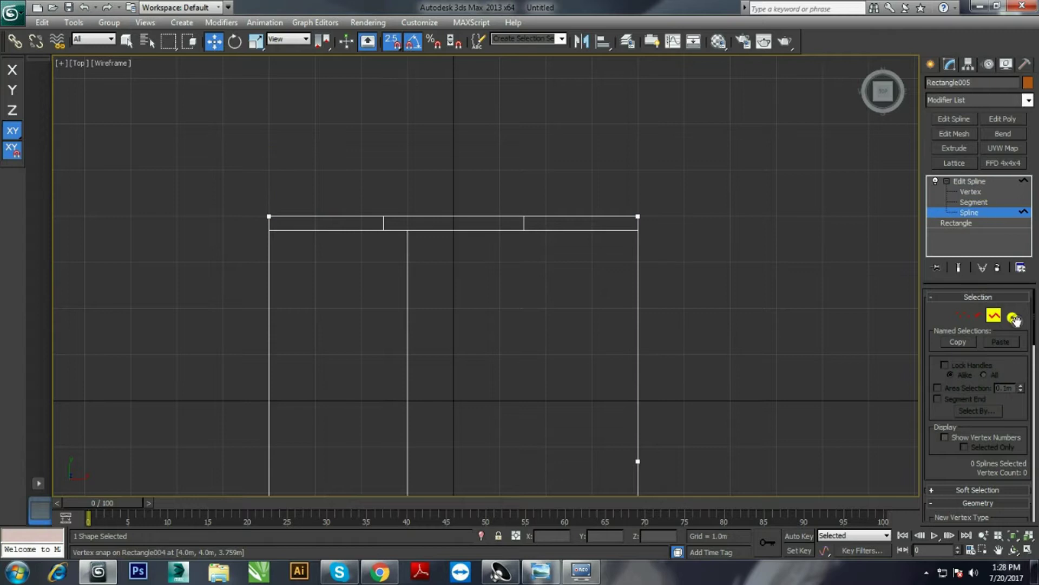
scroll(974, 379, down, 5)
click(1000, 399)
key(f)
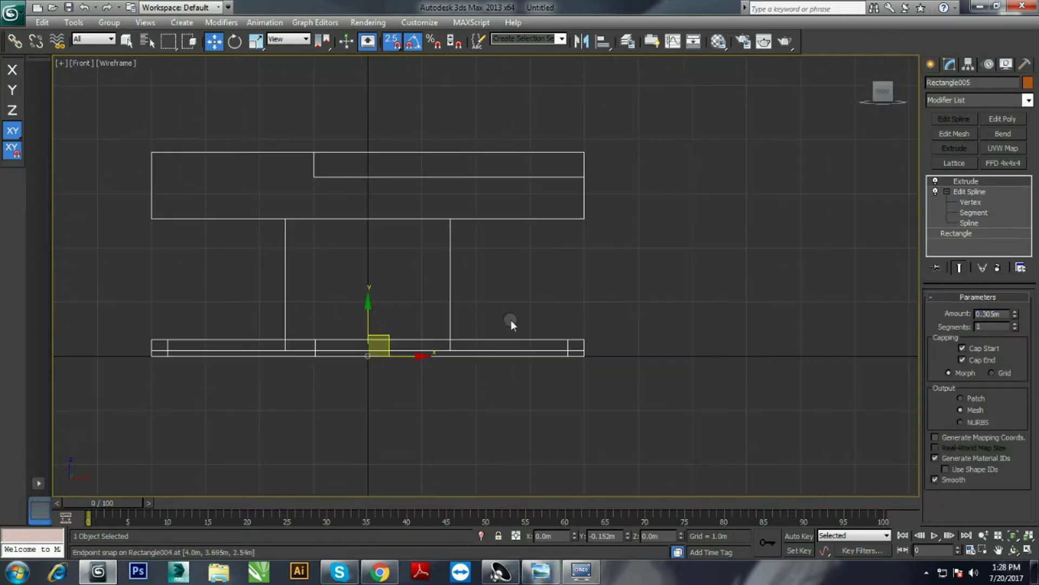
click(207, 303)
key(t)
click(441, 303)
middle_drag(413, 329, 433, 307)
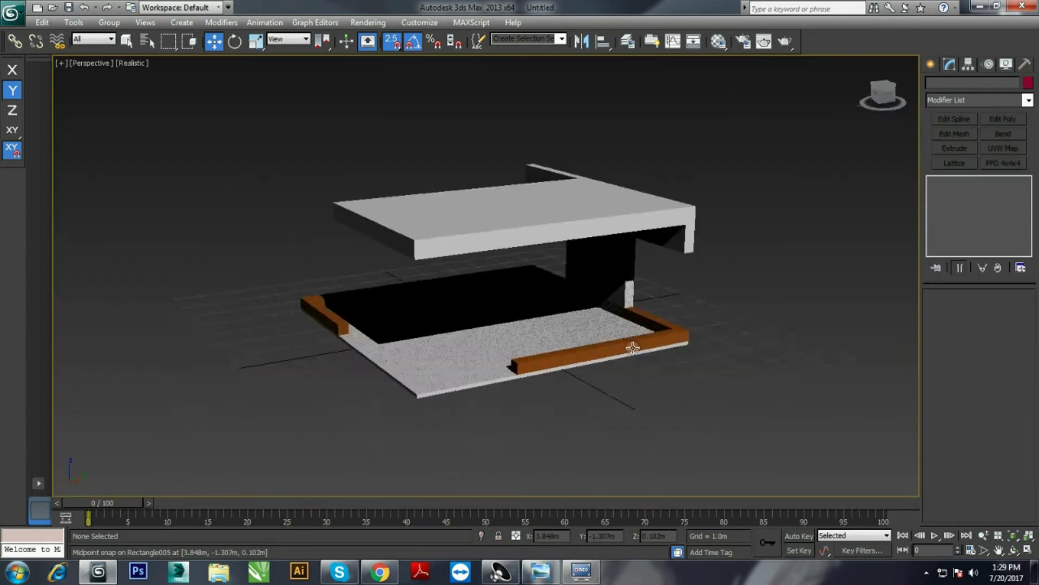
- After checking the reference photo, draw another frame rectangle and edit its vertices
click(553, 577)
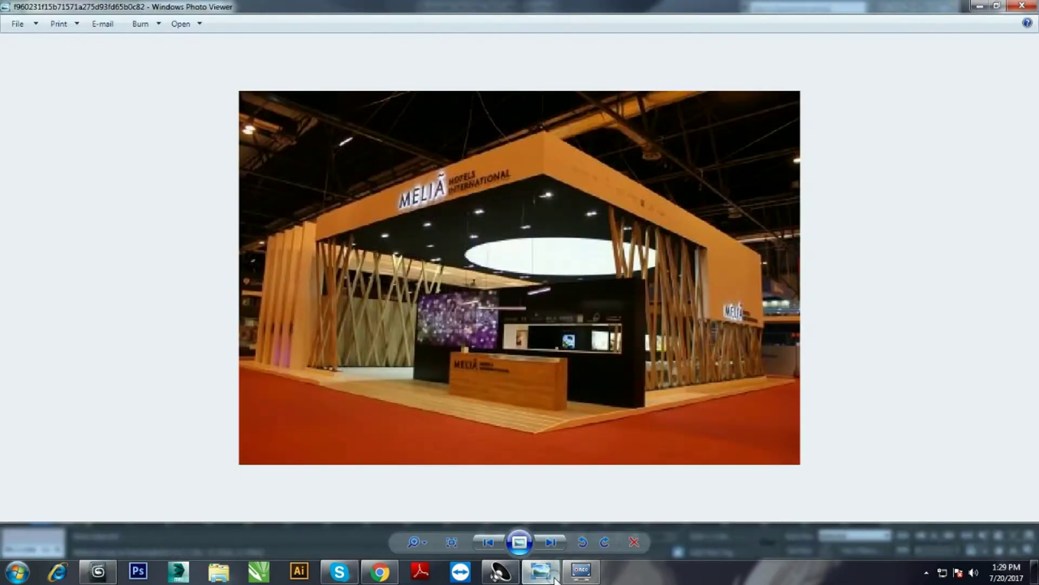
click(542, 571)
click(1006, 157)
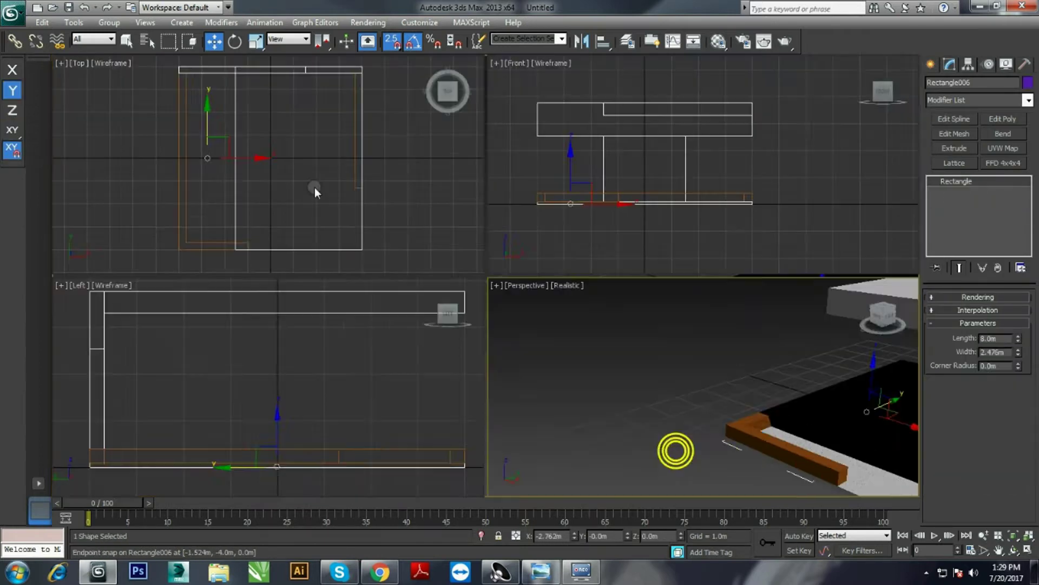
click(1000, 191)
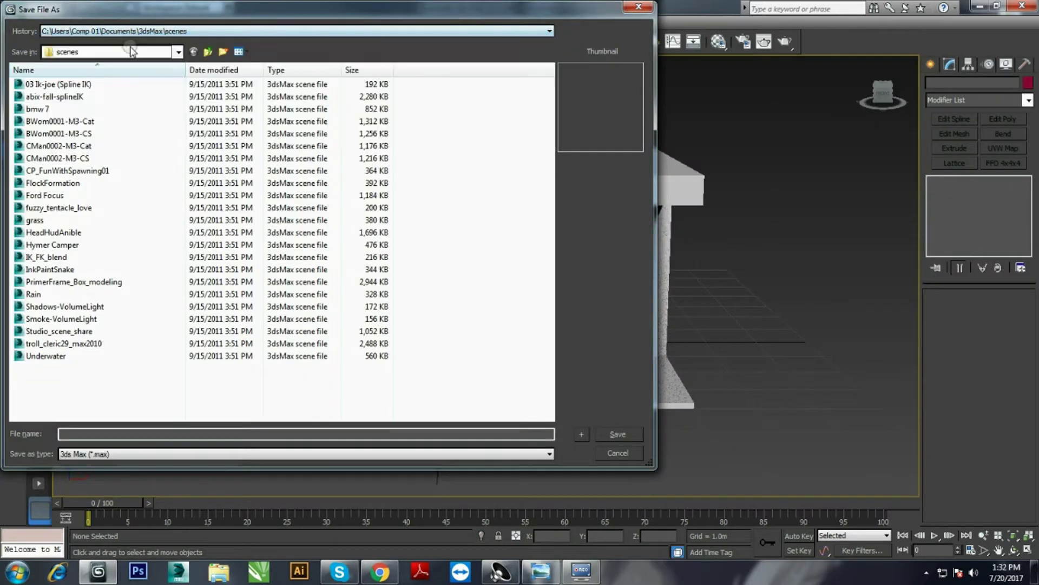
- Save the scene to the Desktop as 8x8 stall.max and orbit the view
click(120, 52)
click(68, 65)
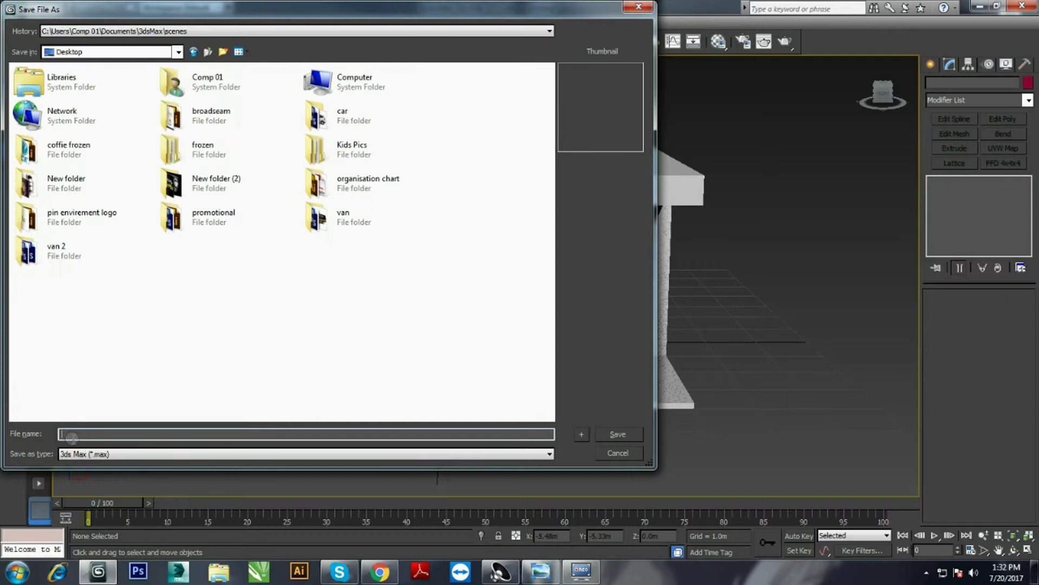
text(8x8 stall)
key(Return)
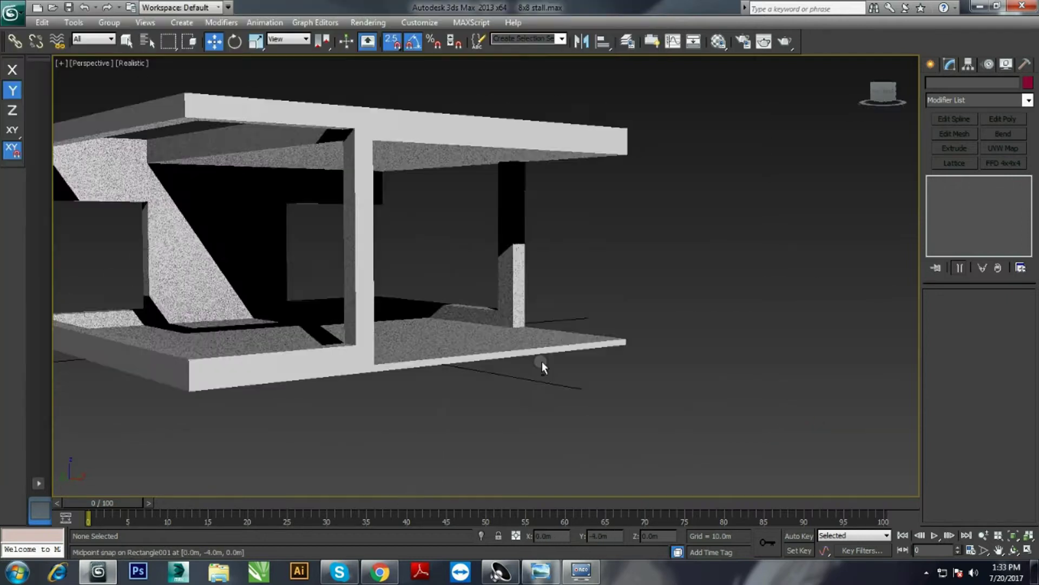
alt+middle_drag(541, 365, 303, 364)
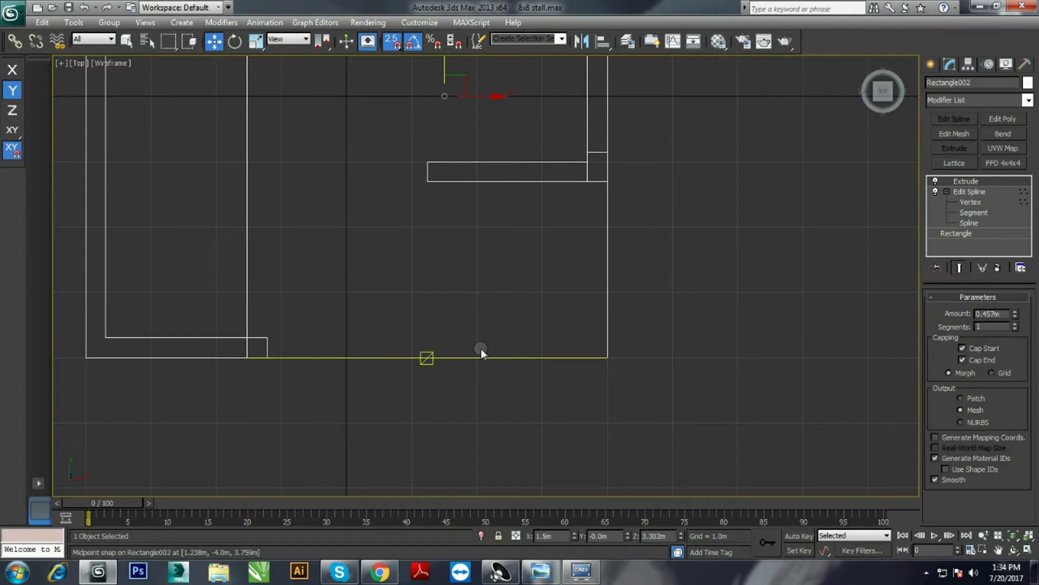
- Add Edit Spline and a 0.762m Extrude to the counter outline Rectangle010
click(950, 64)
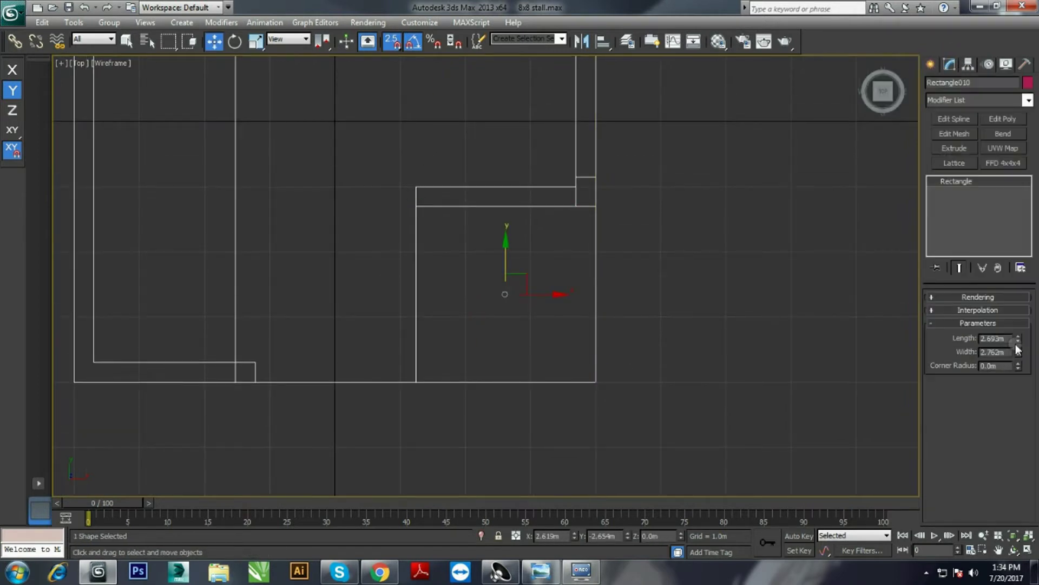
click(954, 118)
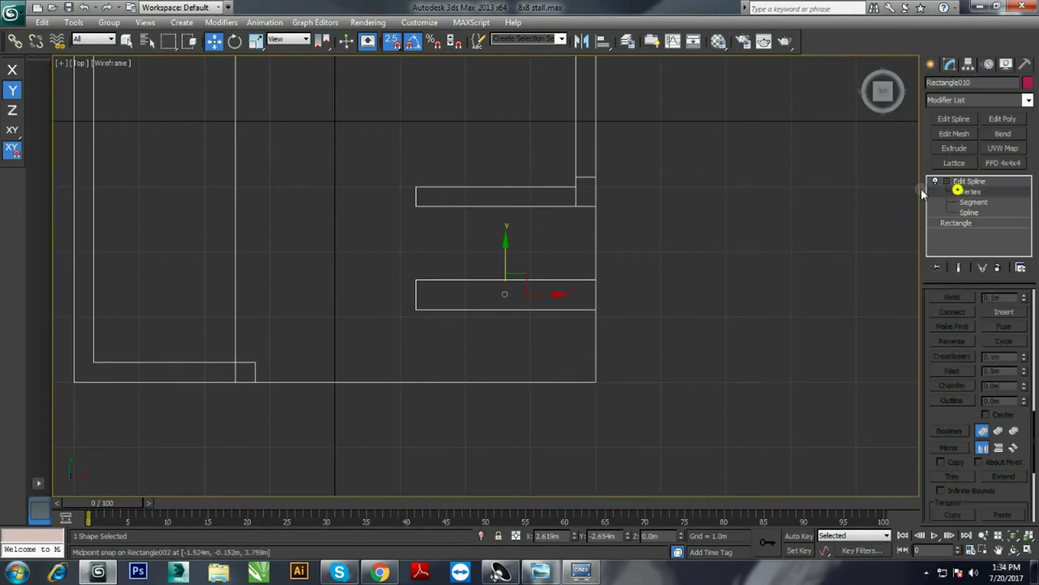
click(955, 148)
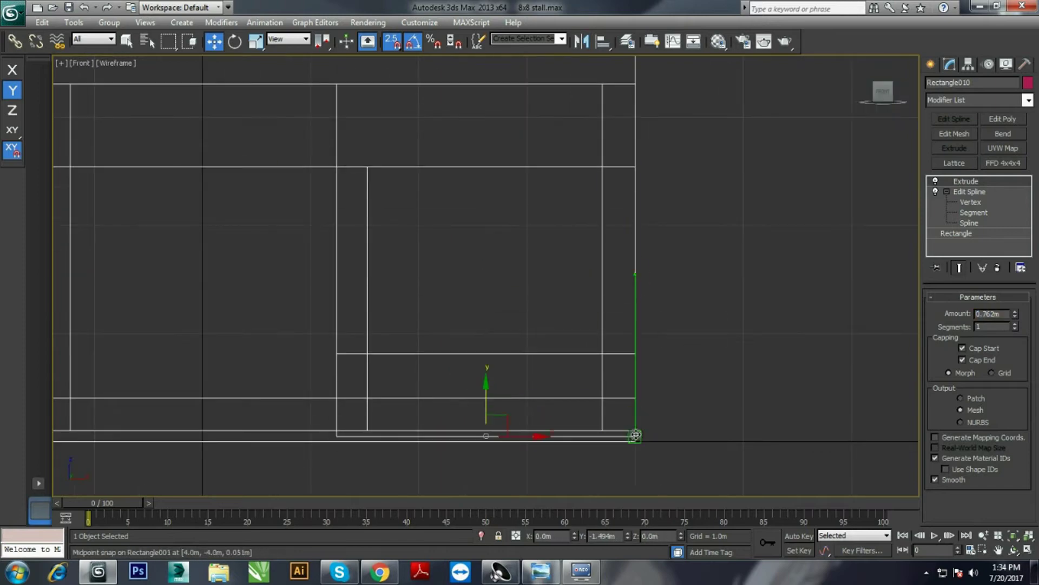
click(541, 572)
click(541, 572)
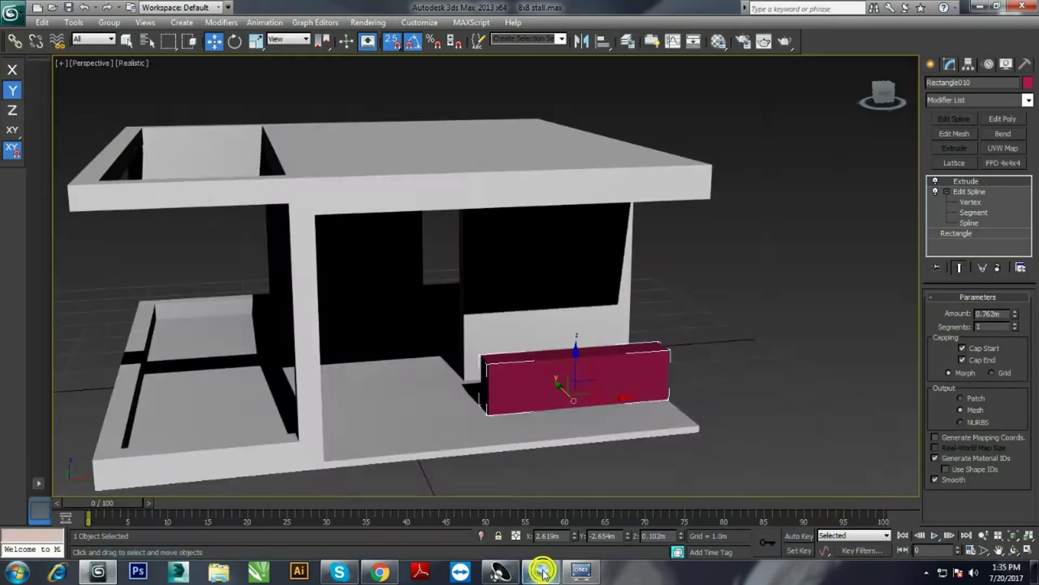
- Draw Rectangle011 in the Front view, delete a stray line, and enter Vertex level
key(f)
click(116, 174)
click(950, 63)
key(Delete)
click(852, 372)
click(971, 191)
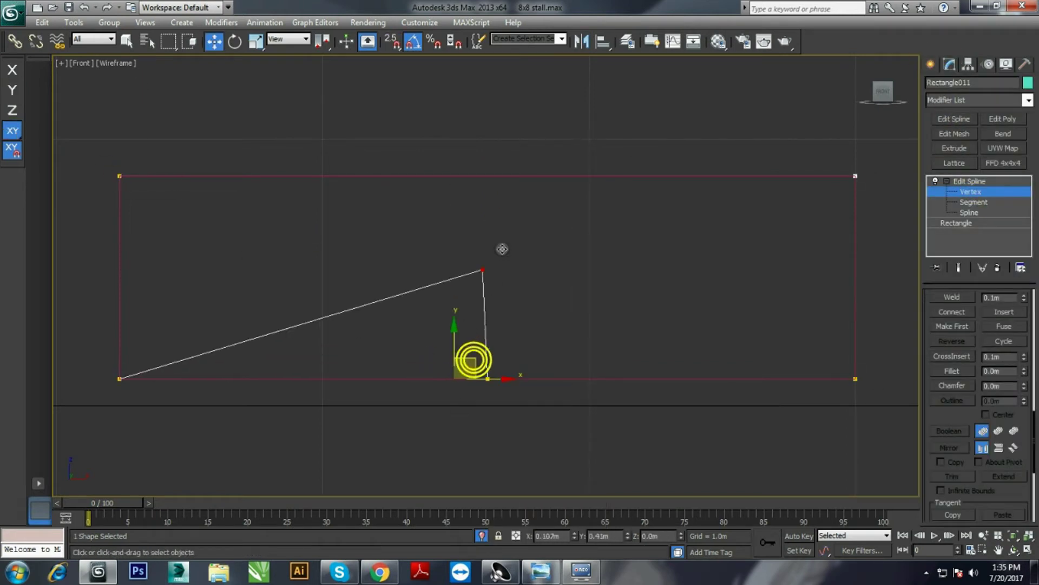
- Slide Rectangle011's top vertex with snaps, fillet its corner, and extrude it 0.025m
click(119, 378)
mouse_move(515, 266)
mouse_down()
mouse_move(595, 266)
mouse_move(562, 304)
mouse_up()
key(s)
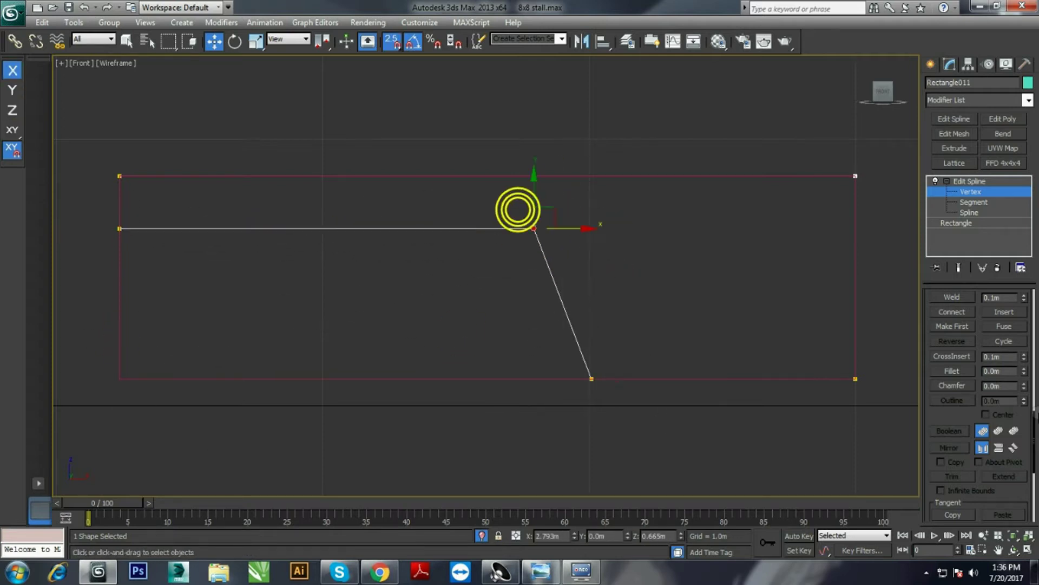
drag(535, 202, 535, 179)
click(954, 148)
- Zoom in the Top view and start the counter-top rectangle
key(t)
key(w)
scroll(377, 341, up, 3)
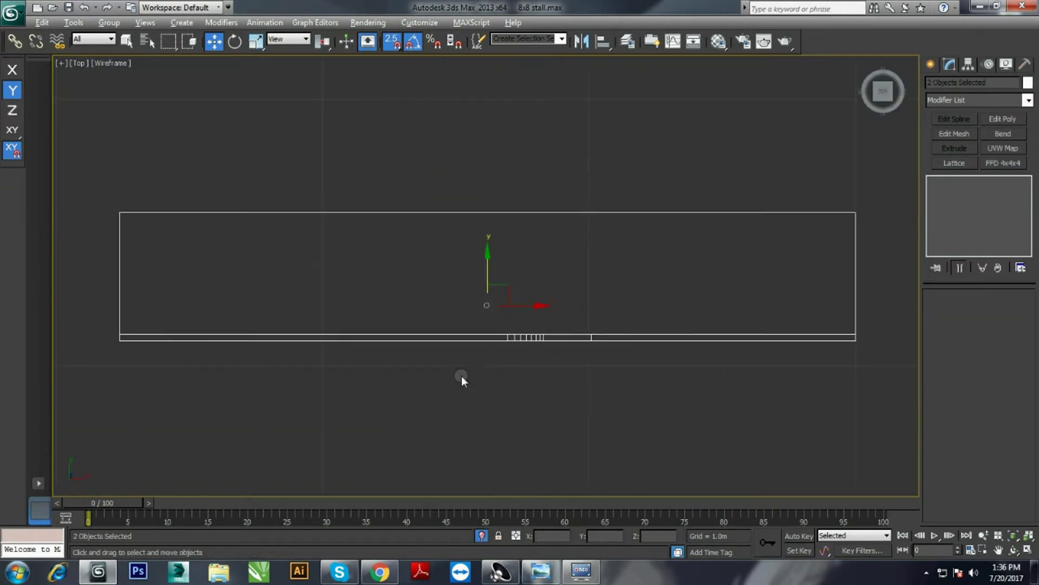
click(930, 64)
click(991, 149)
- Draw Rectangle012 over the counter as a 0.018m counter-top slab
drag(488, 220, 558, 273)
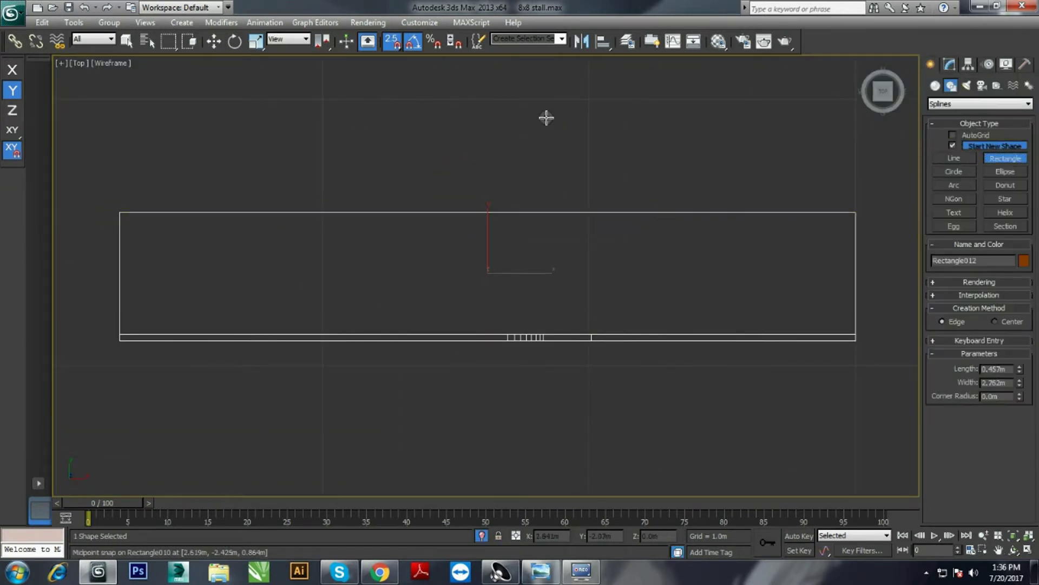
click(953, 64)
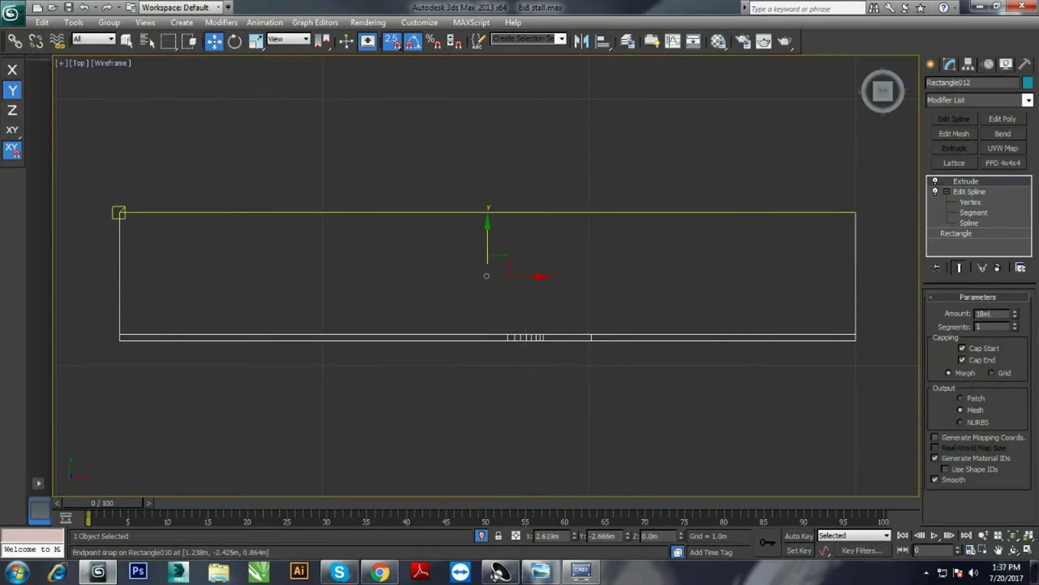
key(alt+w)
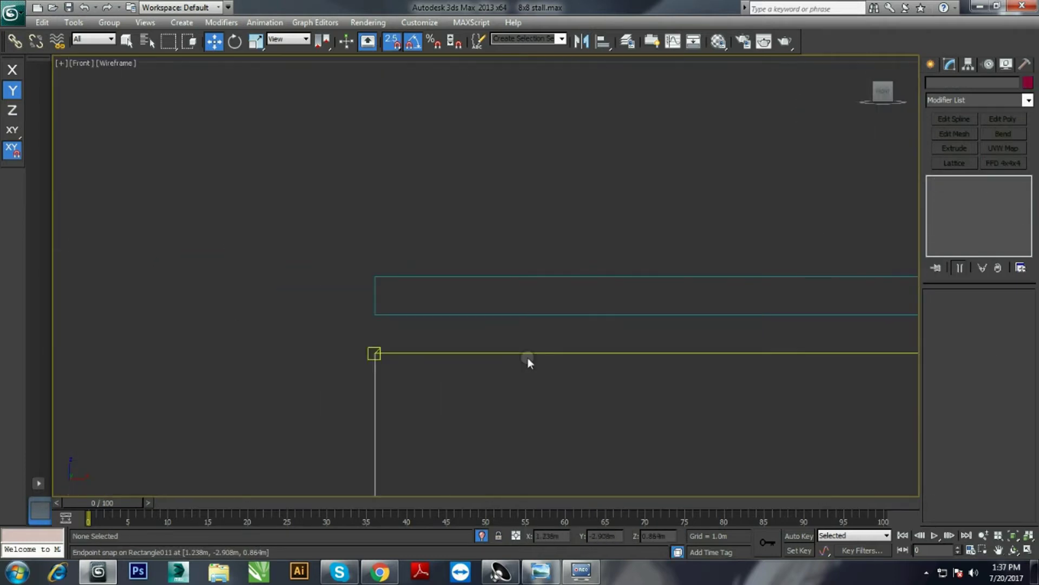
- Draw Line001 from the counter edge and make it render as a 0.025m rod
click(931, 64)
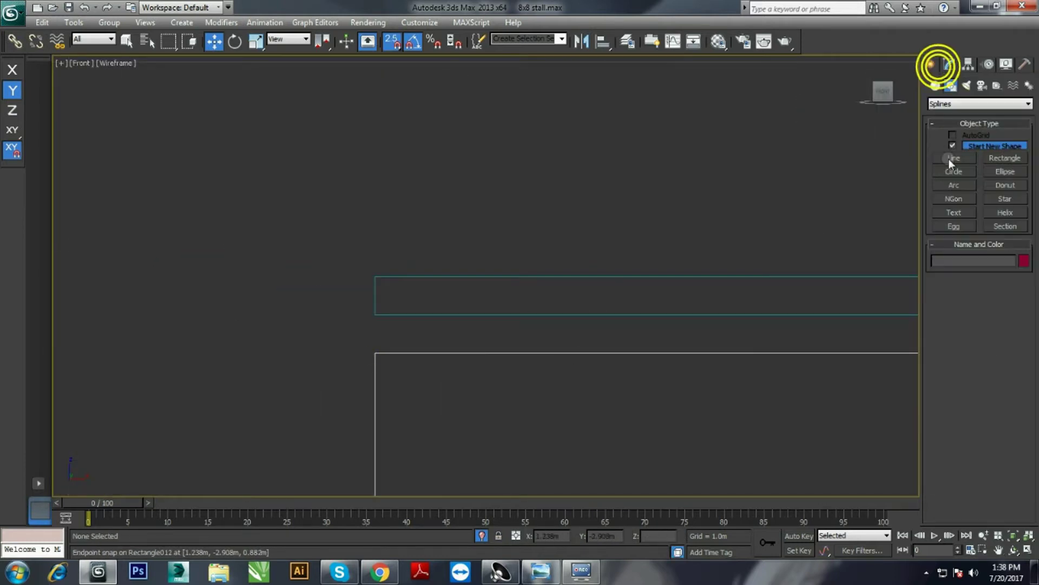
click(954, 157)
click(375, 315)
click(950, 64)
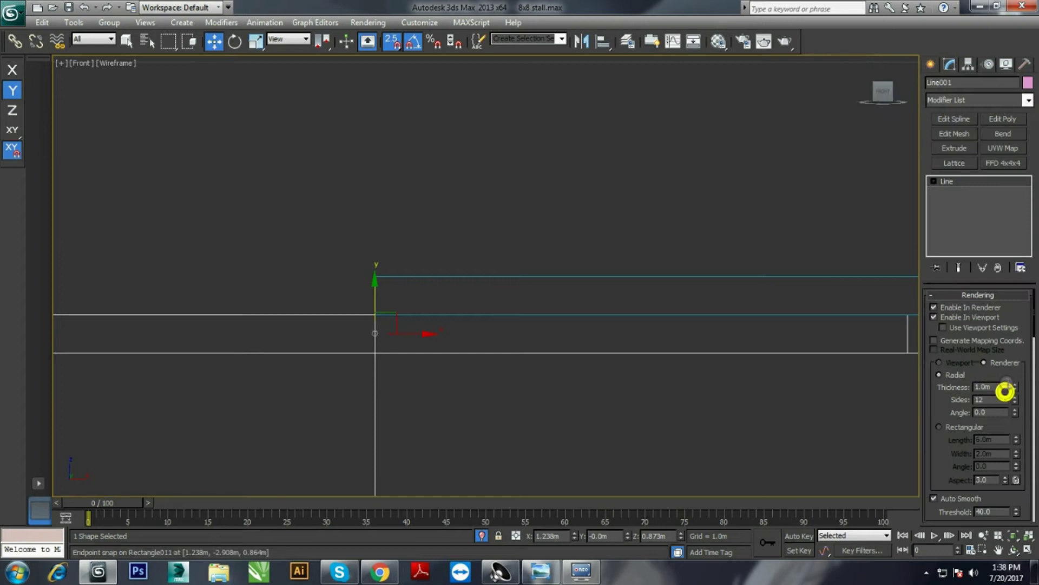
key(l)
key(t)
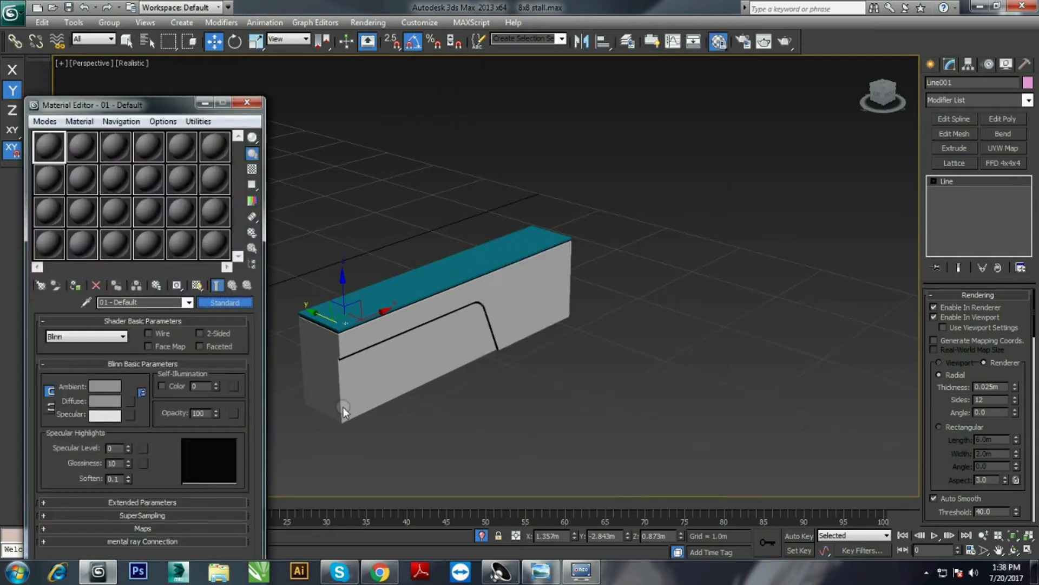
- Make Line002 a 0.045m rod ending at the top rail, then group and copy the rods
click(354, 394)
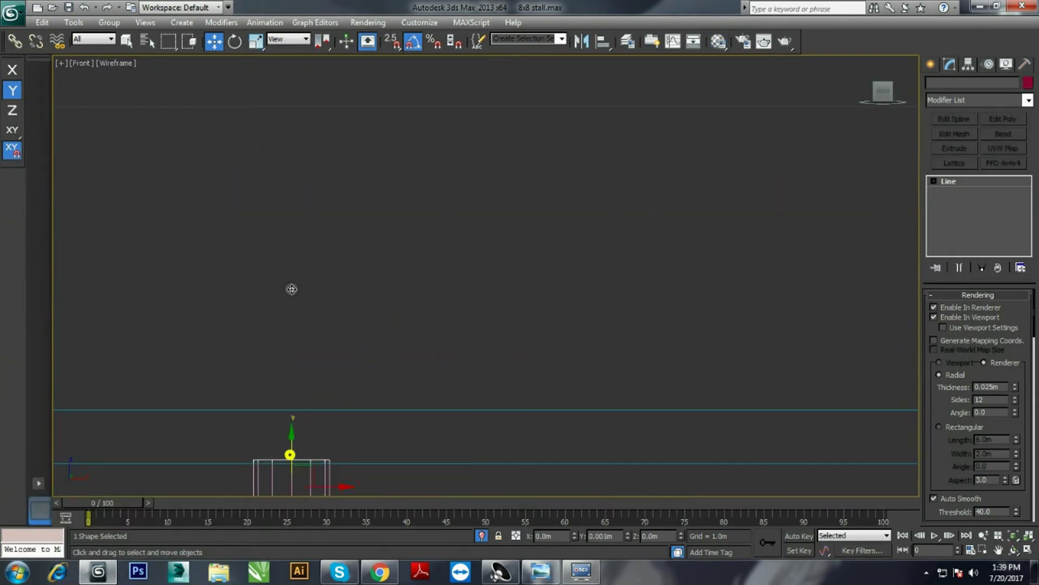
middle_drag(402, 236, 558, 306)
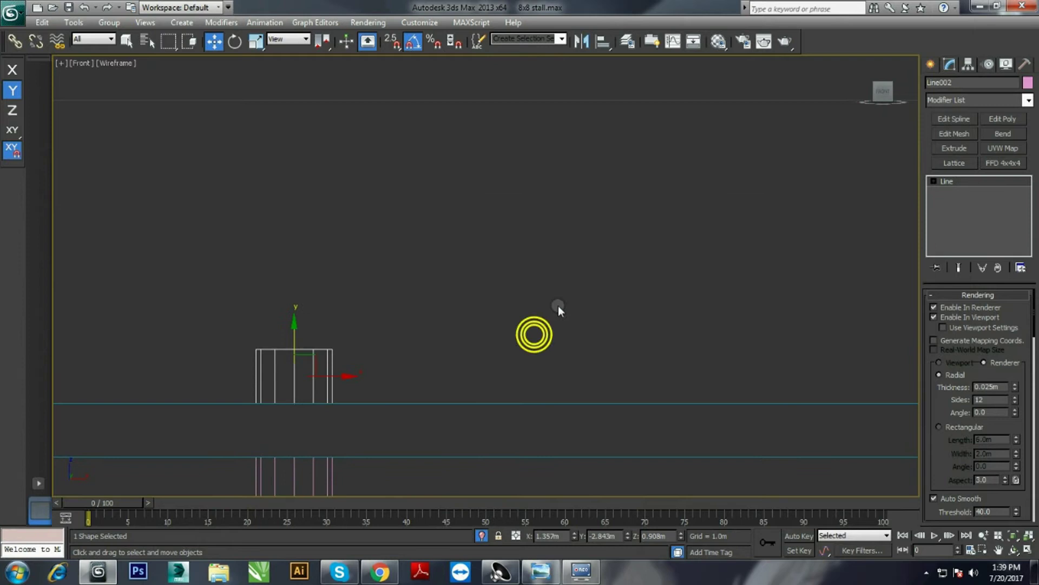
key(Return)
drag(311, 282, 312, 334)
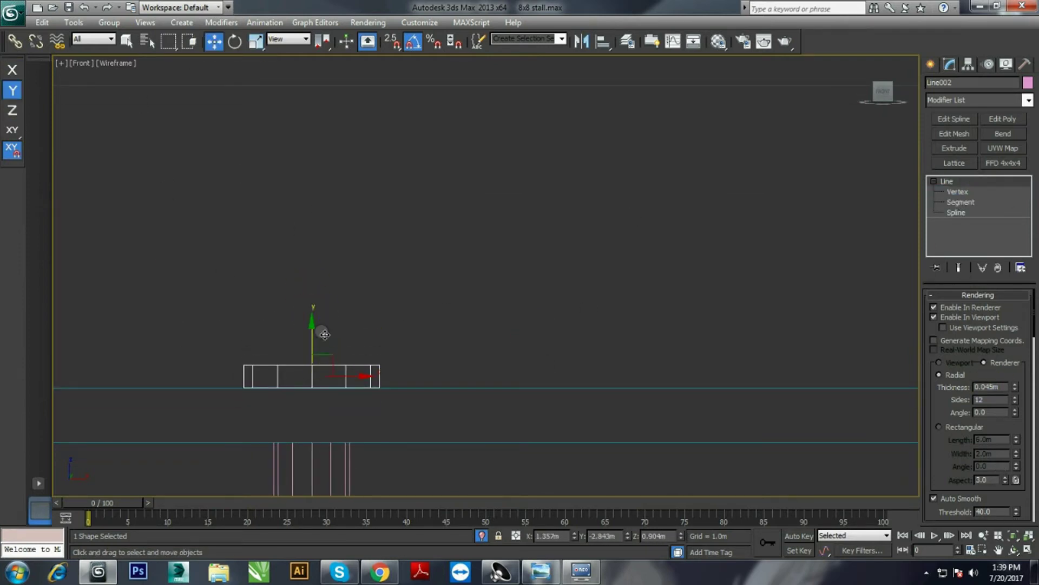
click(109, 23)
key(alt+w)
key(alt+w)
shift+drag(389, 214, 411, 227)
key(Return)
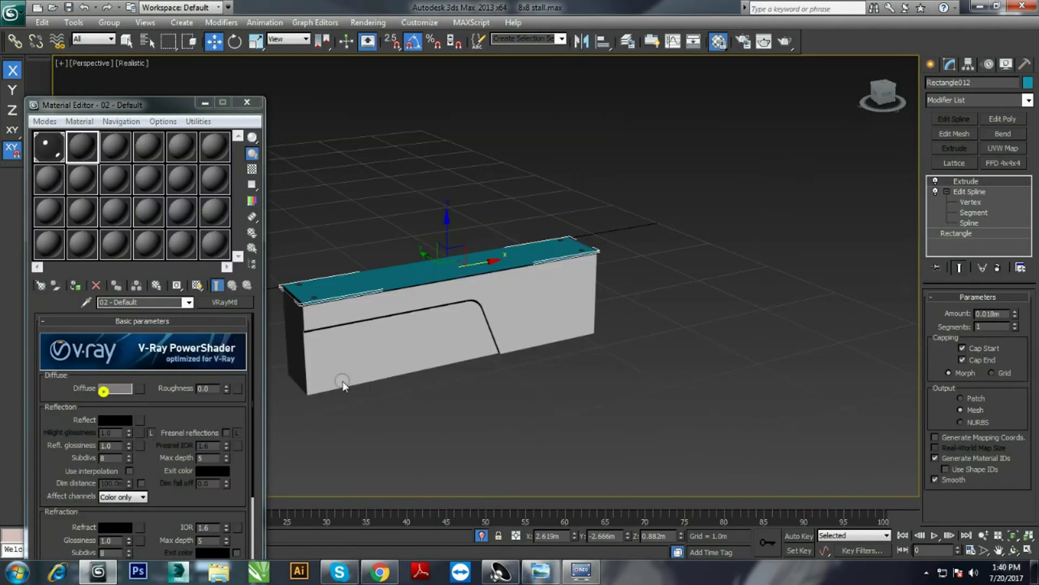
- Give VRayMtl 02 - Default a teal diffuse and a light refraction colour
click(104, 391)
click(474, 193)
click(114, 527)
click(312, 119)
drag(376, 75, 375, 135)
click(472, 190)
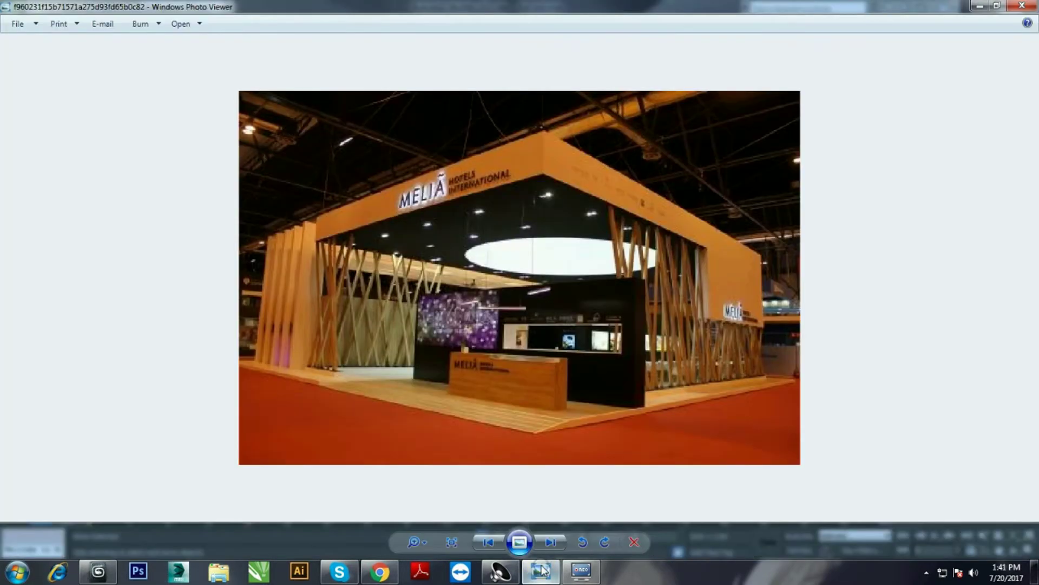
click(542, 570)
- Draw a tall, thin 3.048 m slat rectangle in the Front view and set its width
key(f)
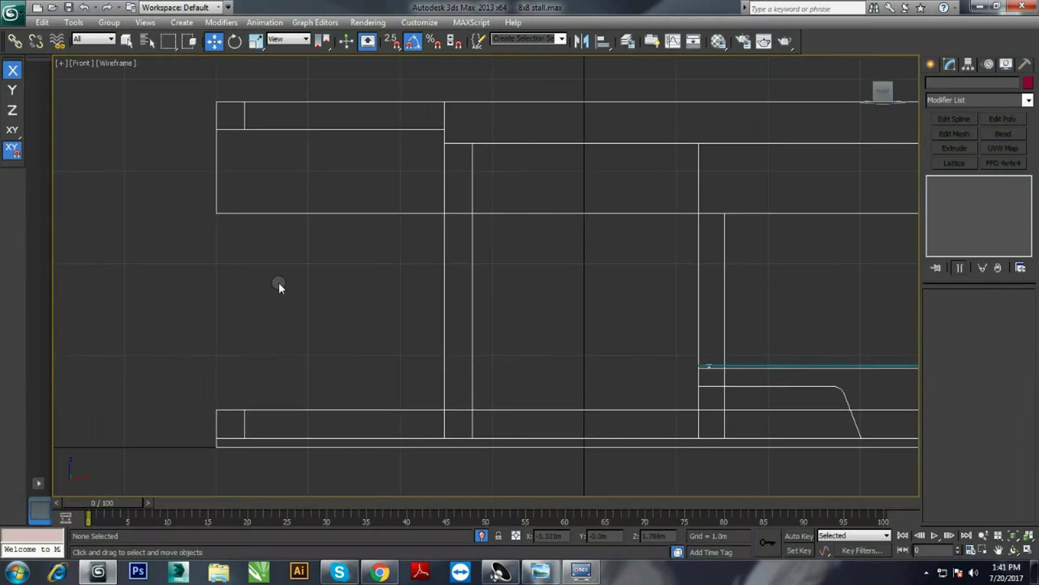
click(932, 64)
click(951, 86)
click(993, 157)
drag(308, 120, 338, 402)
click(941, 362)
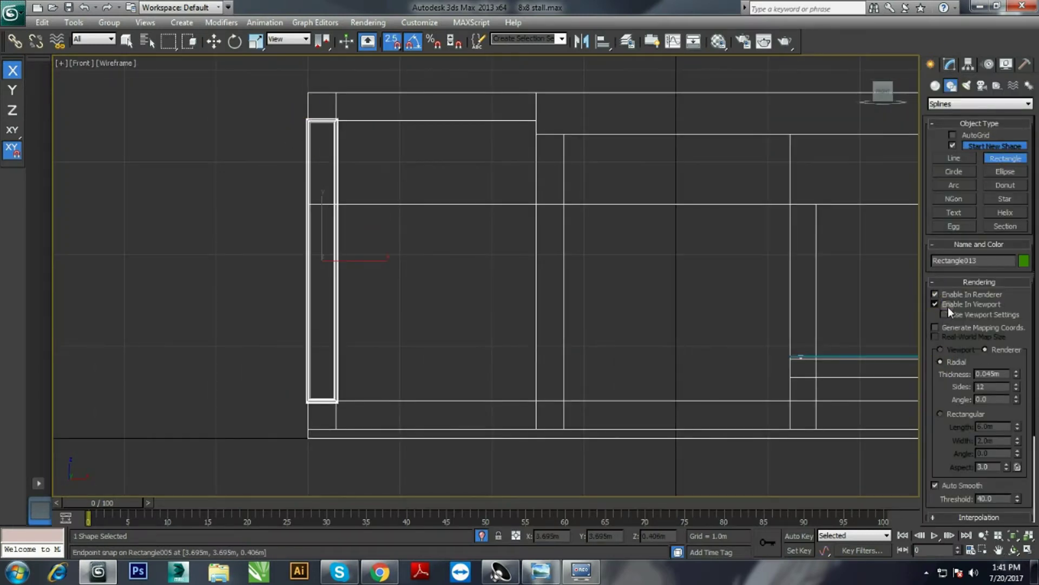
click(950, 64)
click(1007, 359)
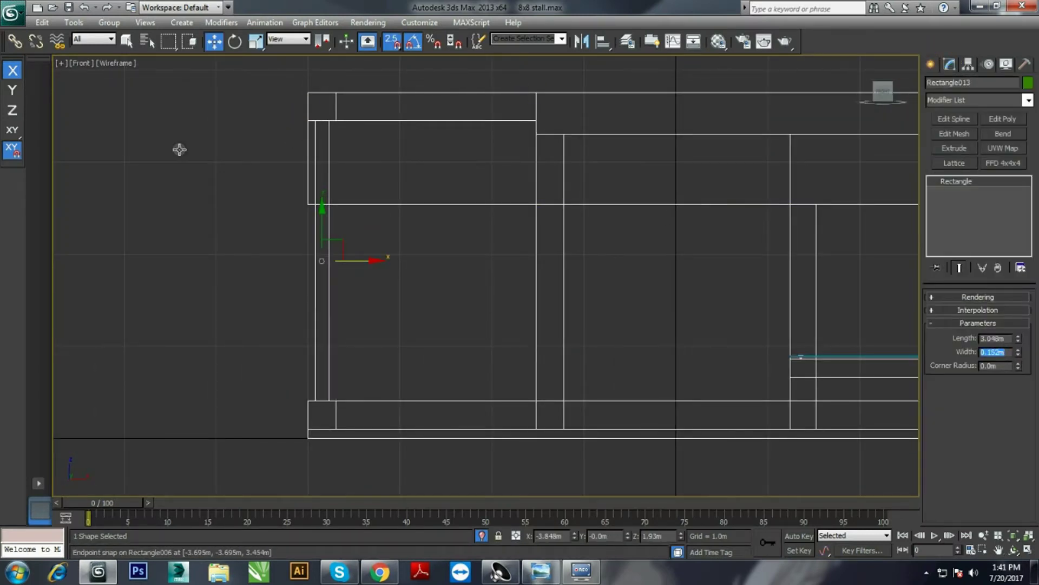
- Convert the slat to an editable spline and extrude it 0.305 m
click(954, 119)
click(954, 148)
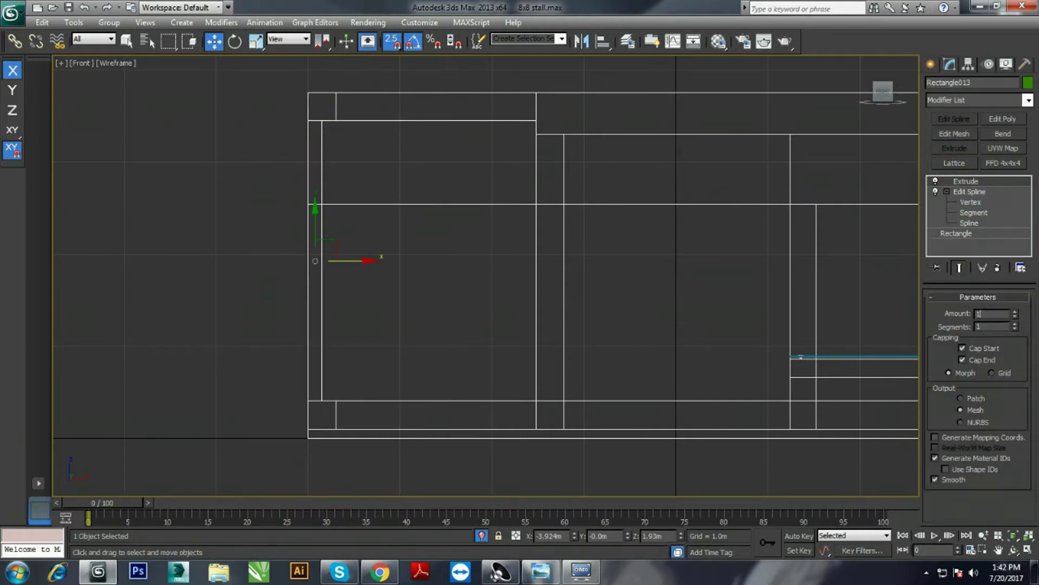
key(m)
- Give the slat a VRayMtl with a seamless wood bitmap in the Diffuse slot
click(217, 206)
click(225, 301)
double_click(417, 455)
click(139, 389)
double_click(331, 65)
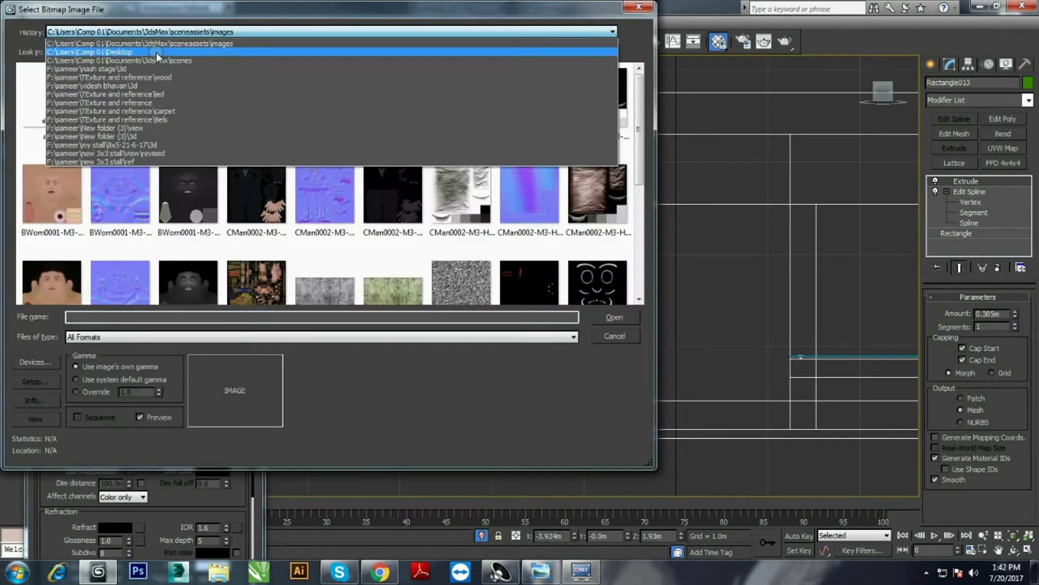
click(159, 266)
double_click(45, 232)
double_click(54, 84)
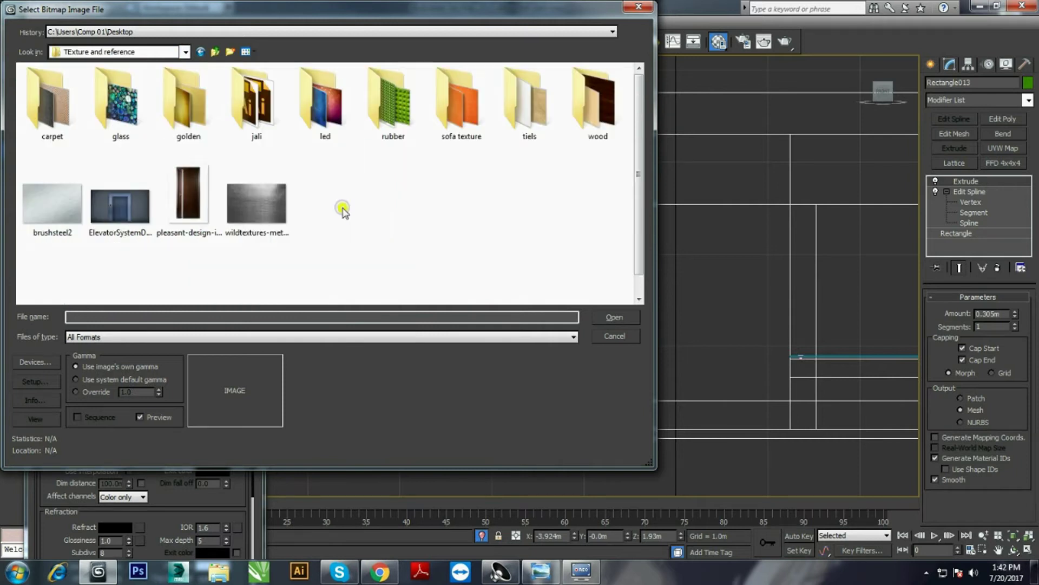
double_click(534, 95)
click(331, 199)
click(612, 317)
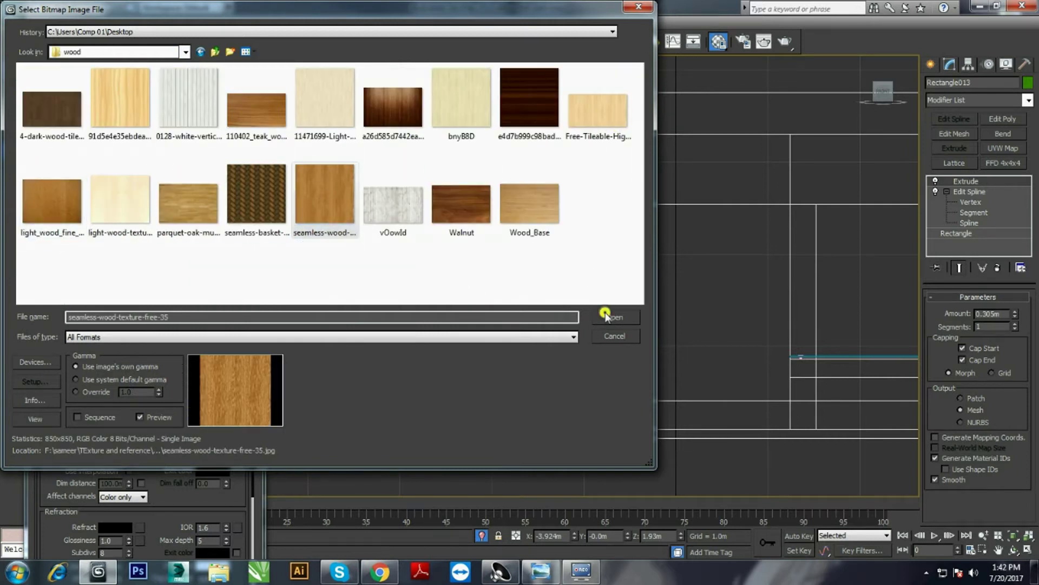
- Add Box UVW mapping to the slat and swap the bitmap for the teak wood texture
click(991, 152)
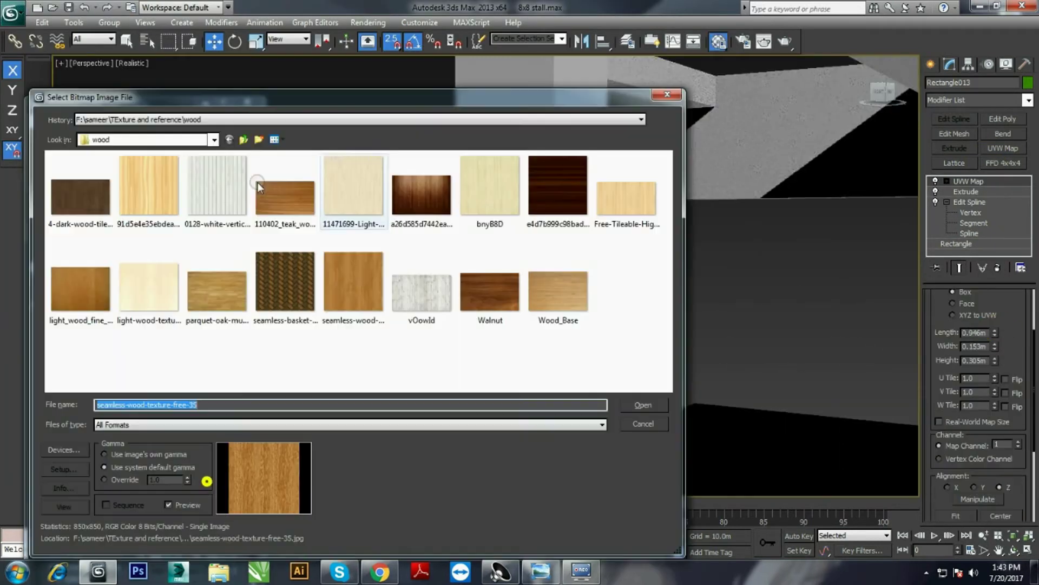
click(149, 187)
double_click(285, 198)
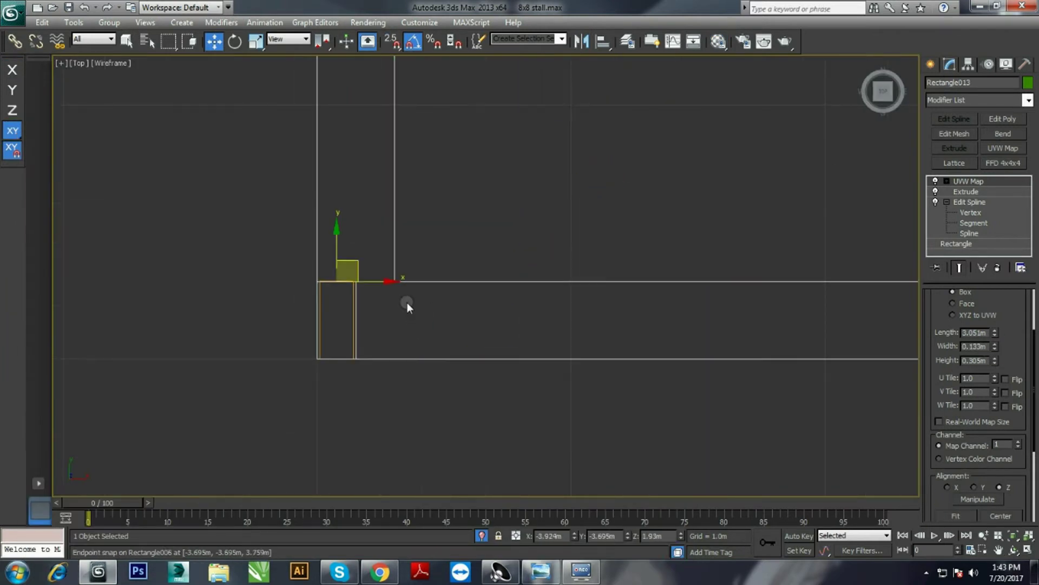
- Shift-clone the wooden slat into several copies along the wall
shift+drag(406, 301, 490, 295)
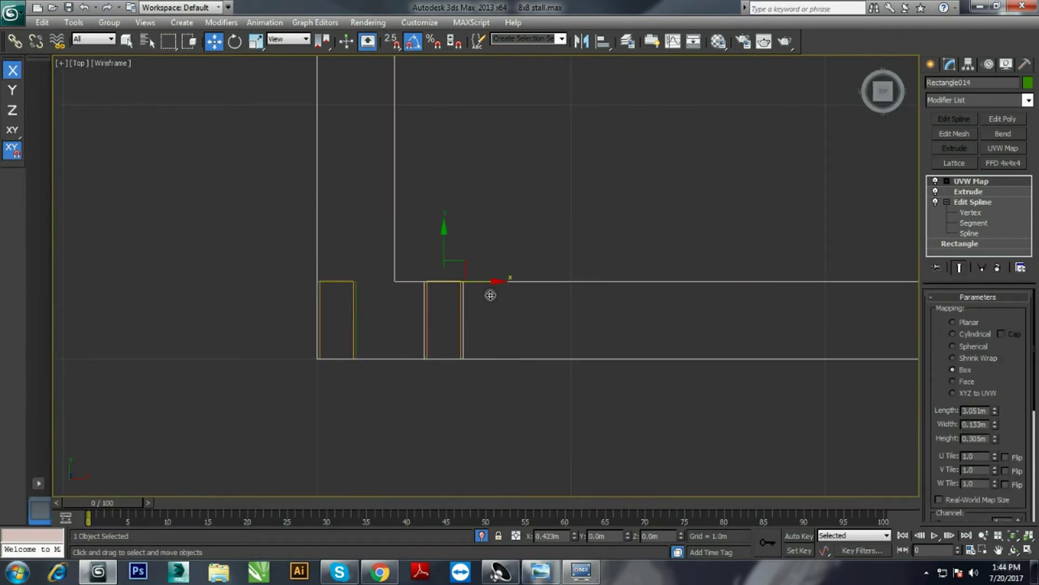
key(Return)
key(alt+w)
mouse_move(549, 390)
alt+middle_down()
mouse_move(701, 333)
mouse_move(404, 368)
alt+middle_up()
- In the Left view, draw a thin slat rectangle on the side wall and shift it right
key(l)
click(931, 64)
click(1006, 158)
scroll(224, 288, up, 2)
middle_drag(224, 288, 250, 294)
key(alt+w)
key(alt+w)
scroll(540, 234, up, 3)
key(s)
drag(357, 149, 354, 420)
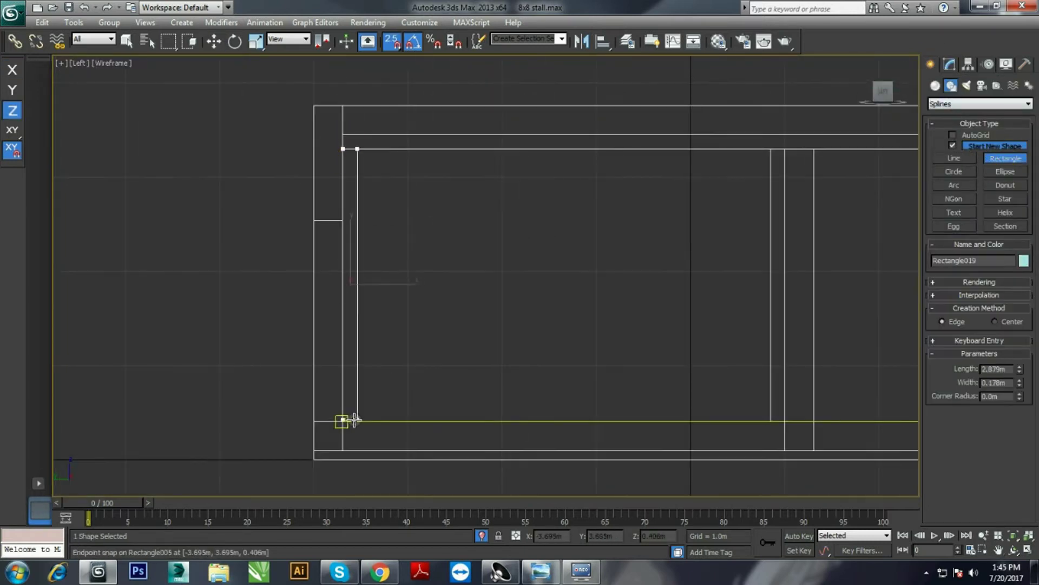
click(214, 42)
key(s)
drag(368, 283, 459, 283)
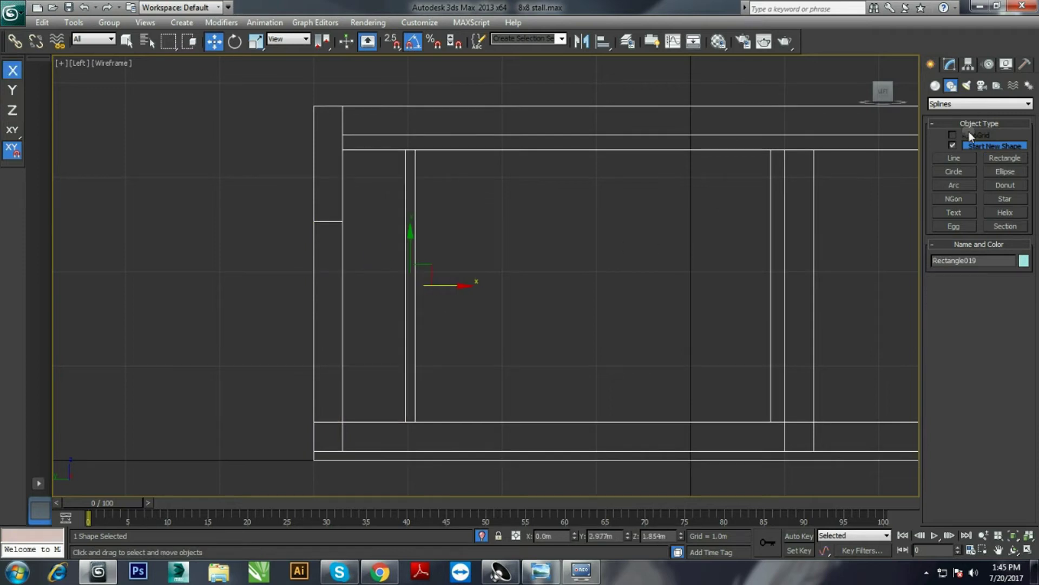
- Slide the rectangle's bottom vertices left in Edit Spline to slant the slat
click(950, 64)
click(954, 118)
click(957, 192)
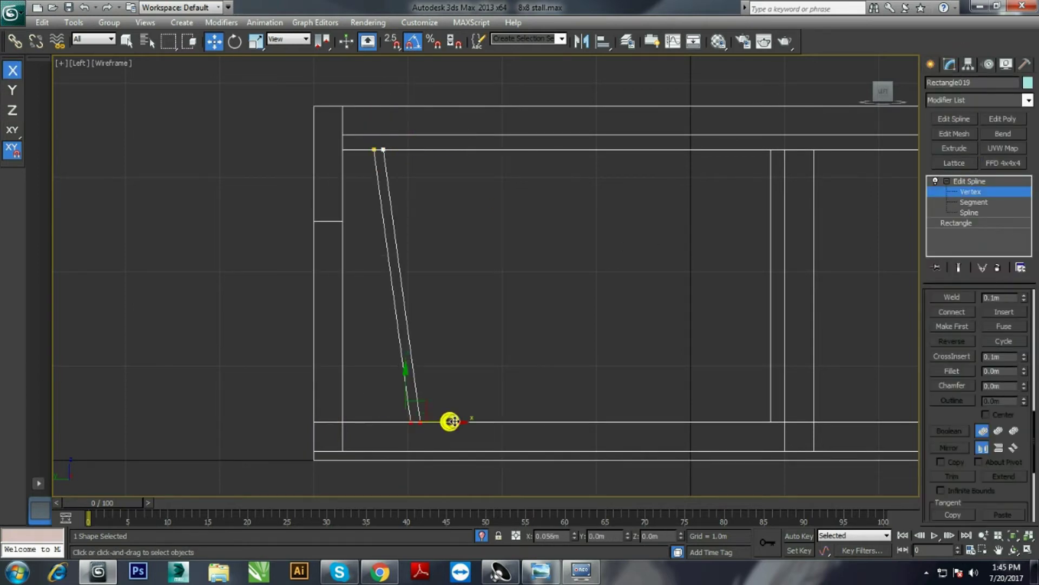
drag(450, 421, 437, 421)
click(996, 180)
- Extrude the slanted slat 0.051 m and give it a box UVW map
click(954, 148)
mouse_move(699, 315)
alt+middle_down()
mouse_move(703, 353)
mouse_move(457, 333)
alt+middle_up()
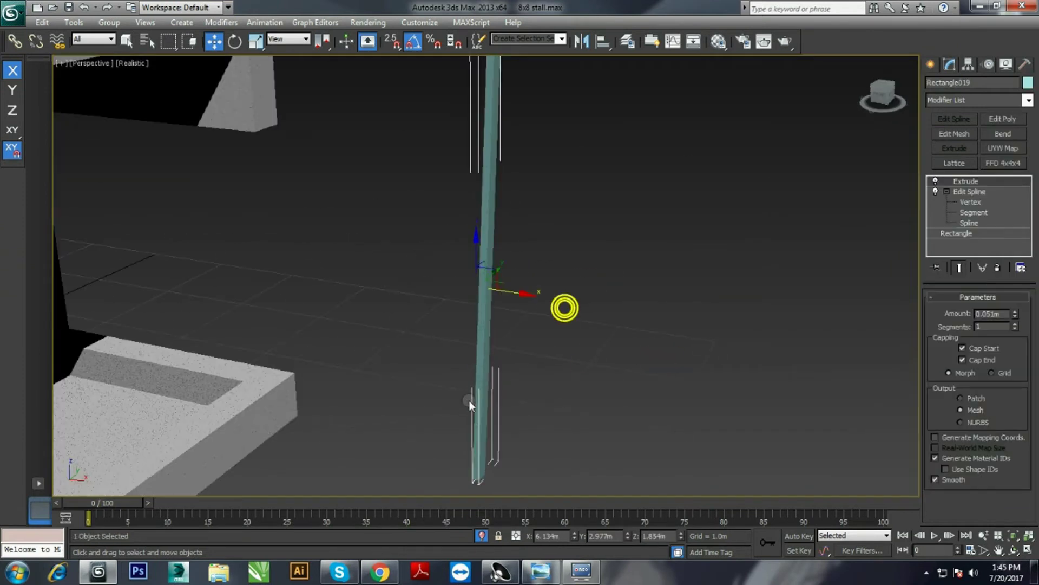
click(1003, 148)
key(t)
key(F3)
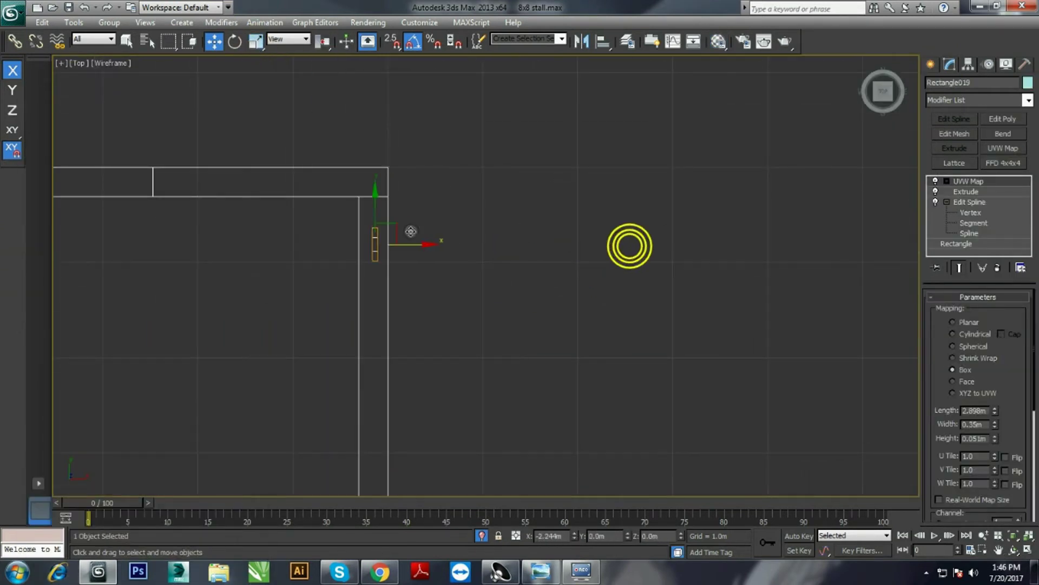
- Instance-copy the slanted plank along the wall, then copy the eight slats further along
key(l)
shift+drag(470, 281, 536, 281)
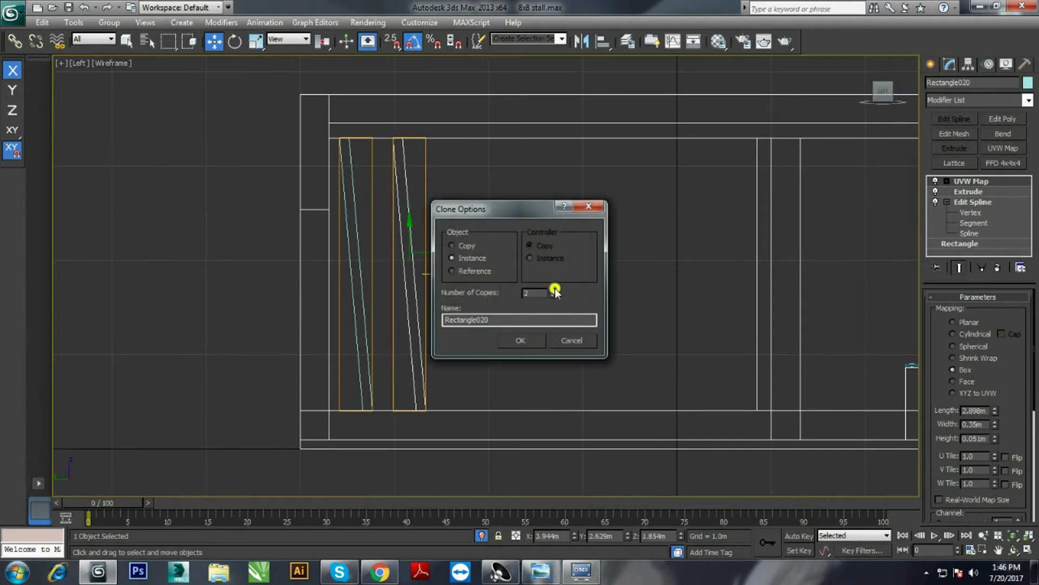
click(522, 341)
drag(656, 258, 347, 311)
scroll(593, 290, down, 1)
shift+drag(593, 290, 303, 291)
click(532, 341)
- Select the 16 slats on one wall and move a copied set to the opposite wall
key(t)
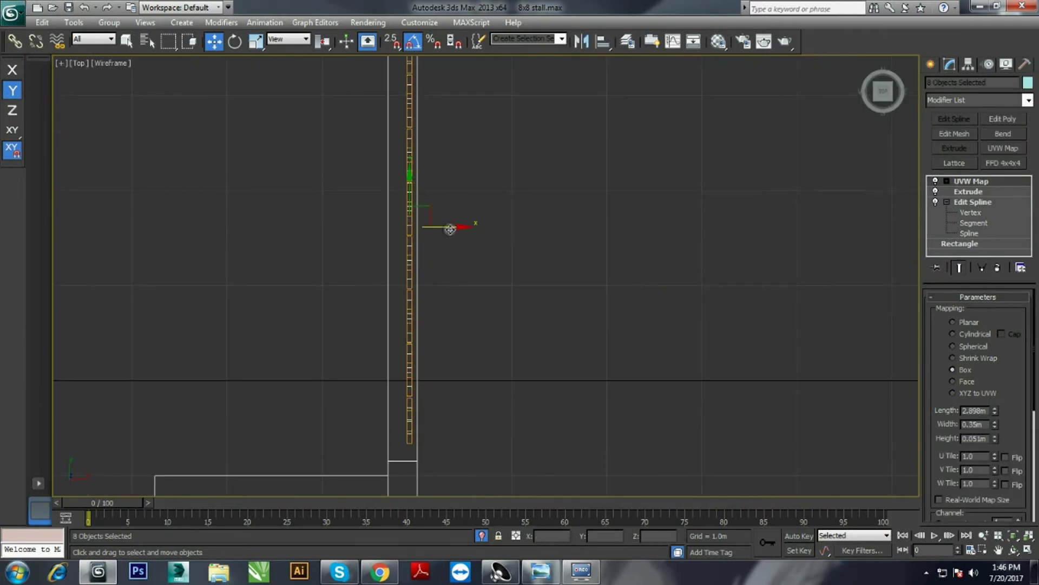
key(alt+w)
key(alt+w)
key(p)
key(t)
click(348, 240)
drag(496, 414, 440, 141)
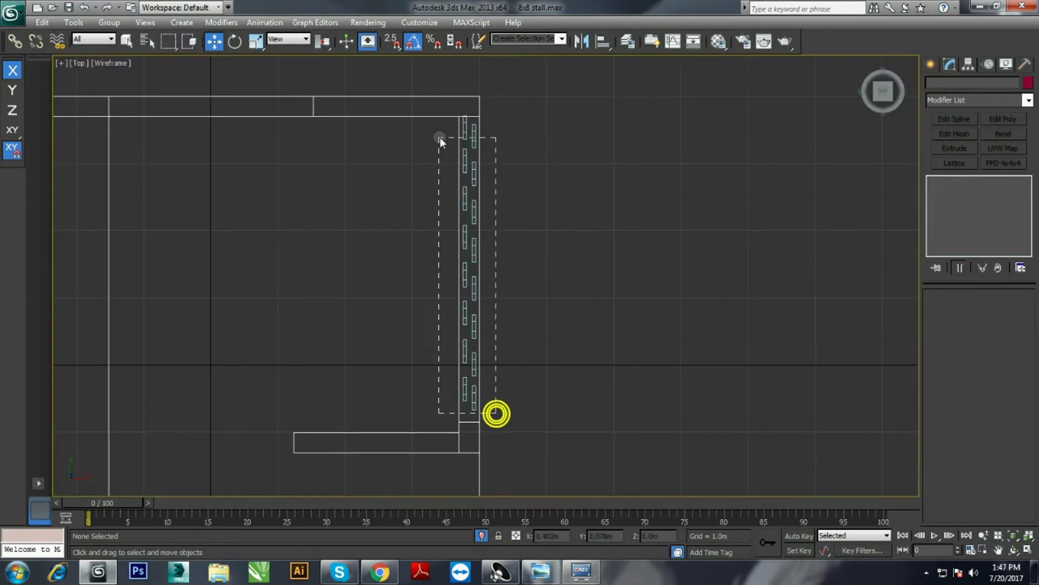
click(497, 254)
scroll(610, 133, down, 2)
scroll(344, 230, down, 2)
key(l)
middle_drag(310, 379, 83, 379)
drag(357, 255, 627, 255)
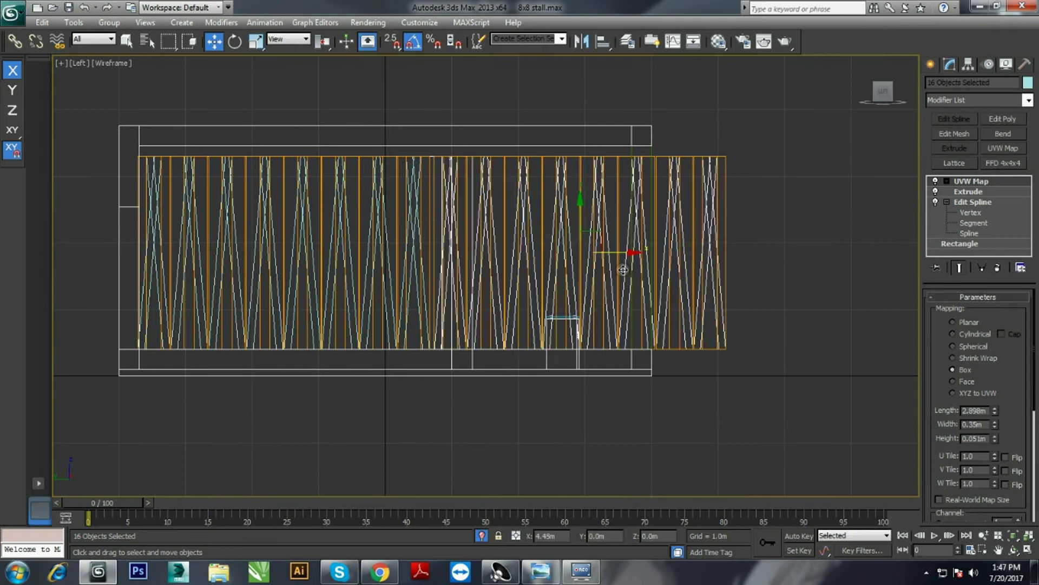
- Raise the slats' top vertices so they reach the top rail
scroll(749, 389, up, 2)
click(813, 413)
click(650, 361)
key(t)
scroll(420, 327, up, 2)
click(431, 275)
key(p)
alt+middle_drag(534, 382, 466, 326)
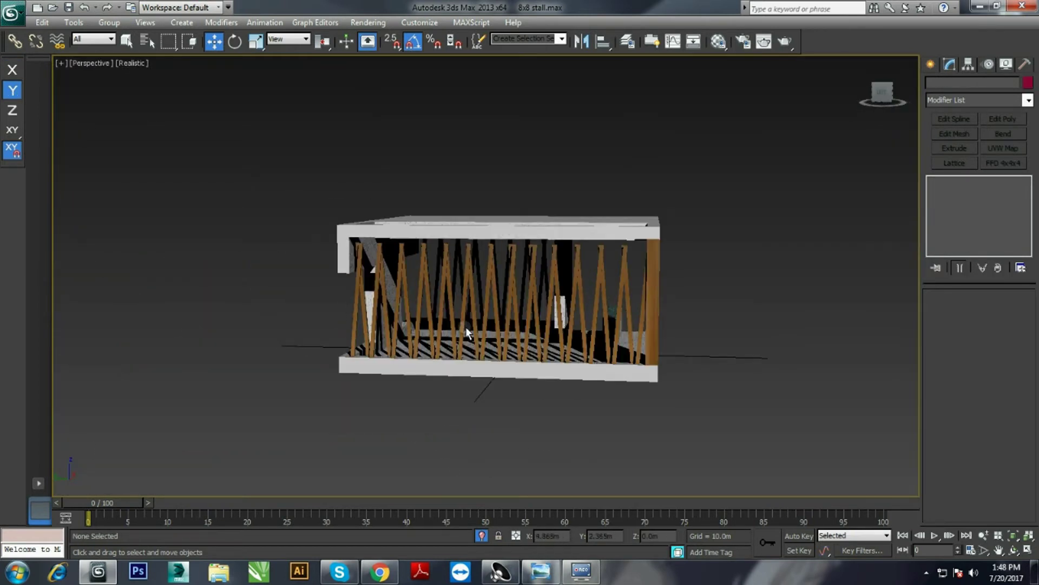
scroll(703, 421, down, 2)
key(ctrl+z)
key(l)
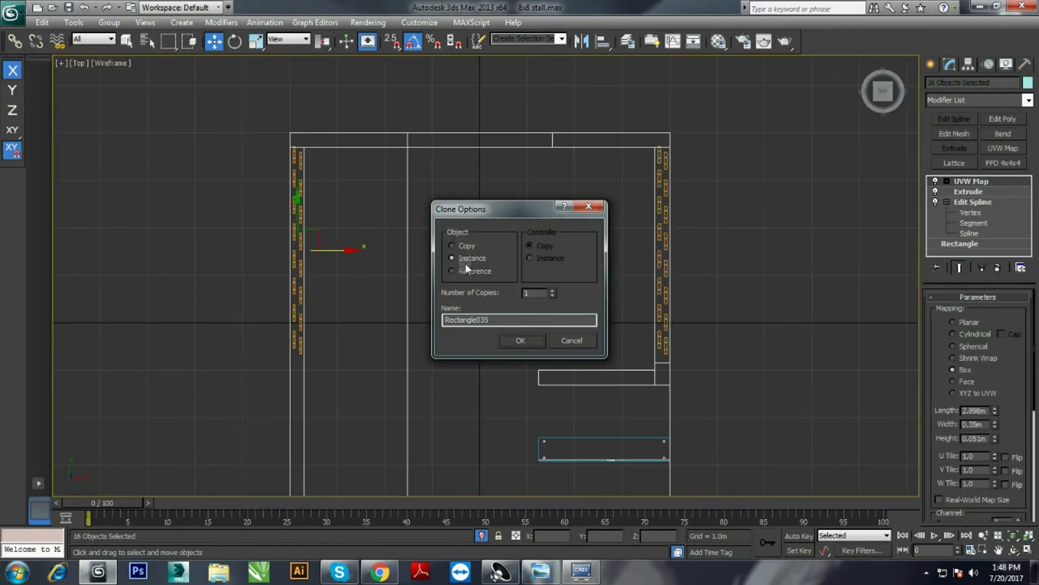
drag(445, 200, 450, 149)
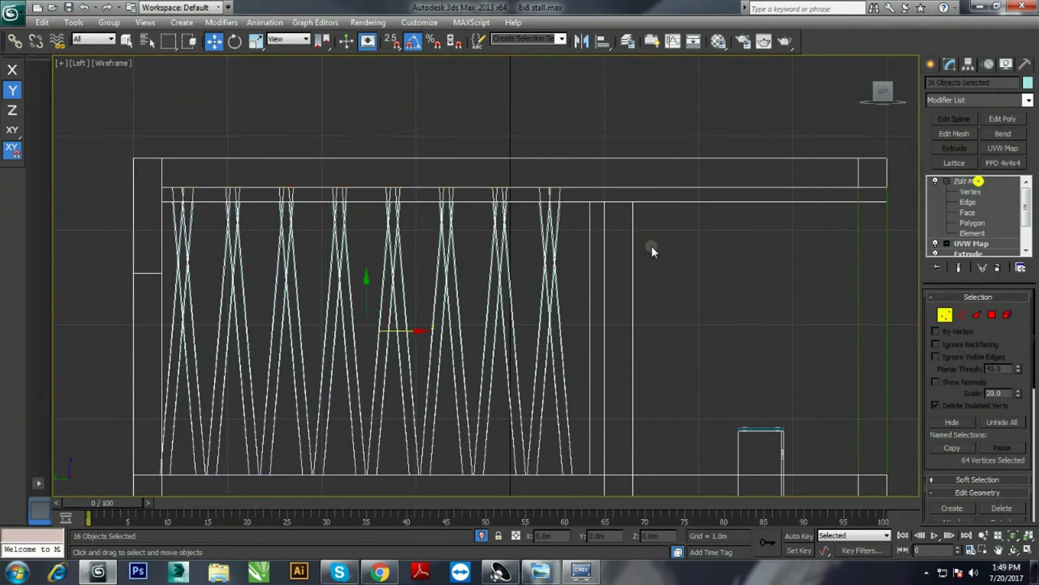
scroll(652, 246, down, 2)
- Check the crisscrossing wall slats in the Top and Perspective views
key(t)
click(439, 254)
key(p)
key(t)
click(446, 339)
scroll(798, 341, up, 2)
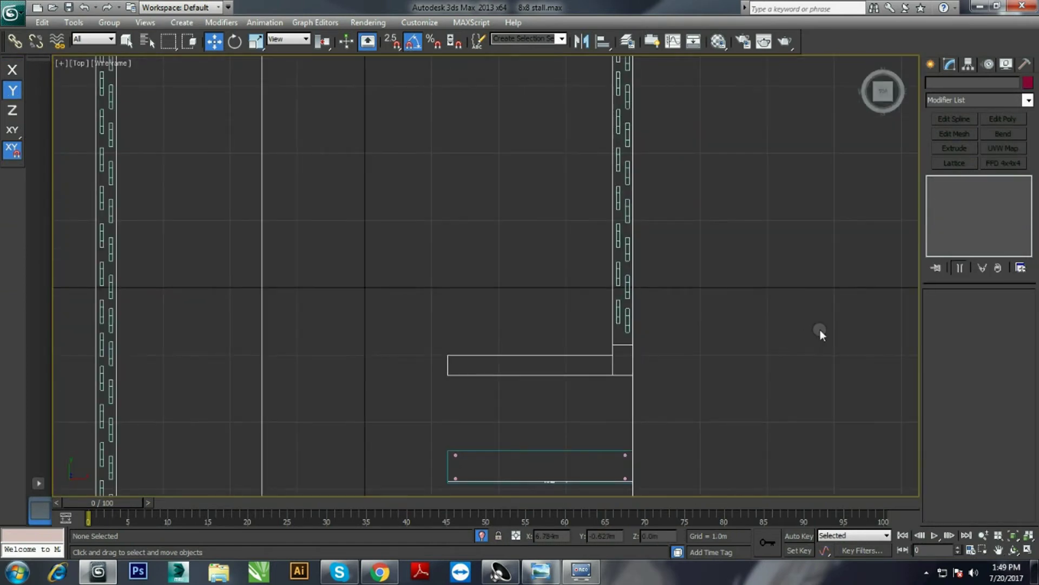
- Draw a circle in the stall's ceiling area
click(931, 64)
click(955, 171)
middle_drag(430, 184, 448, 252)
drag(448, 251, 498, 333)
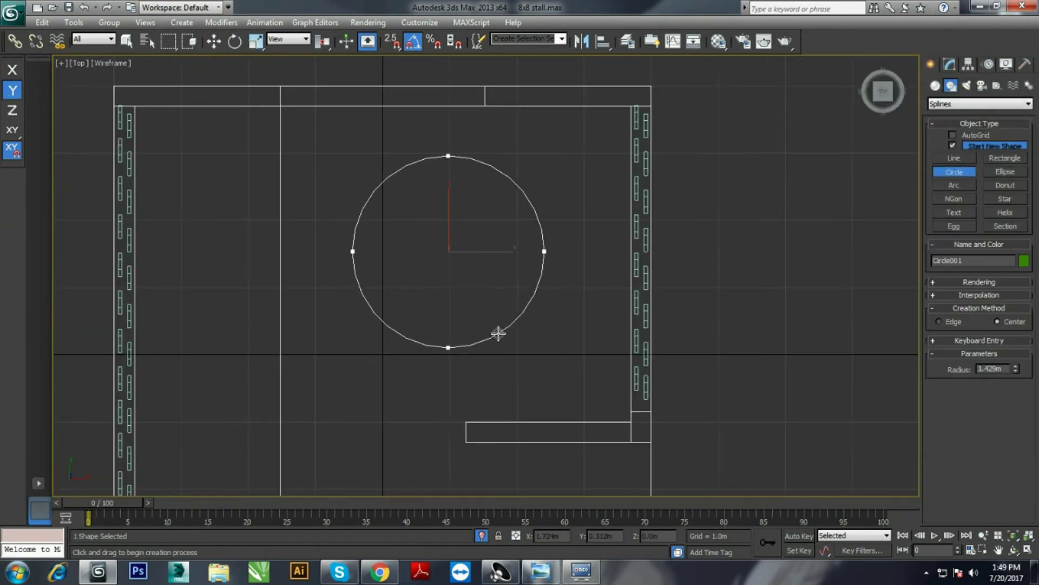
middle_drag(442, 391, 478, 400)
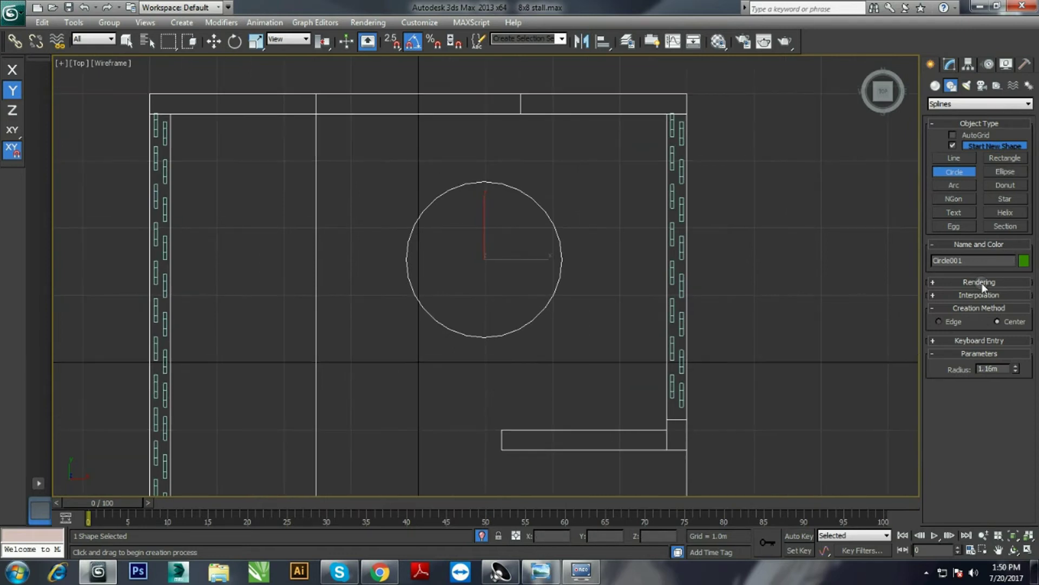
- Outline the circle in Edit Spline and extrude it into a ceiling ring
click(949, 64)
click(953, 117)
click(968, 212)
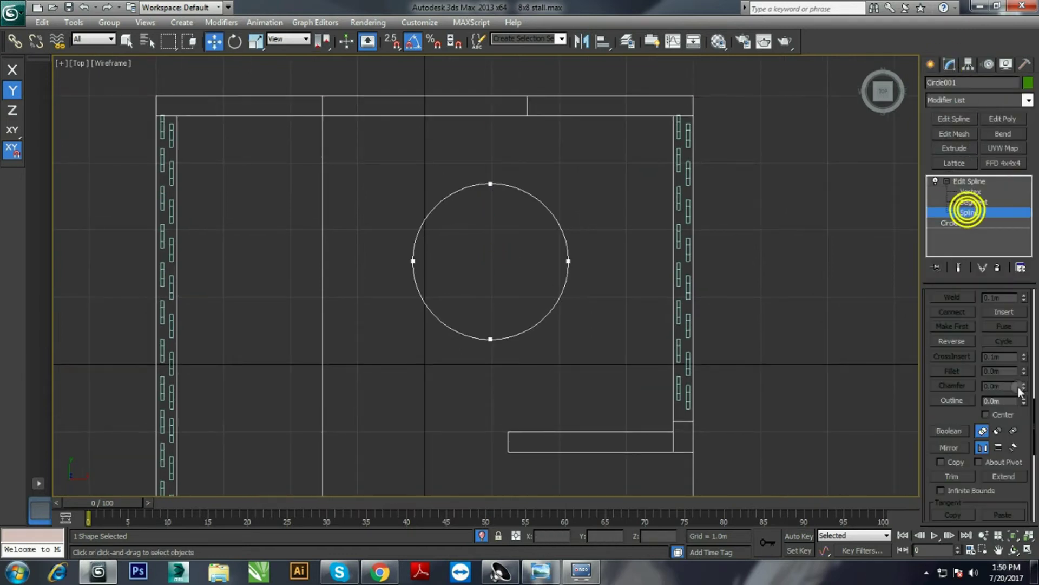
click(986, 187)
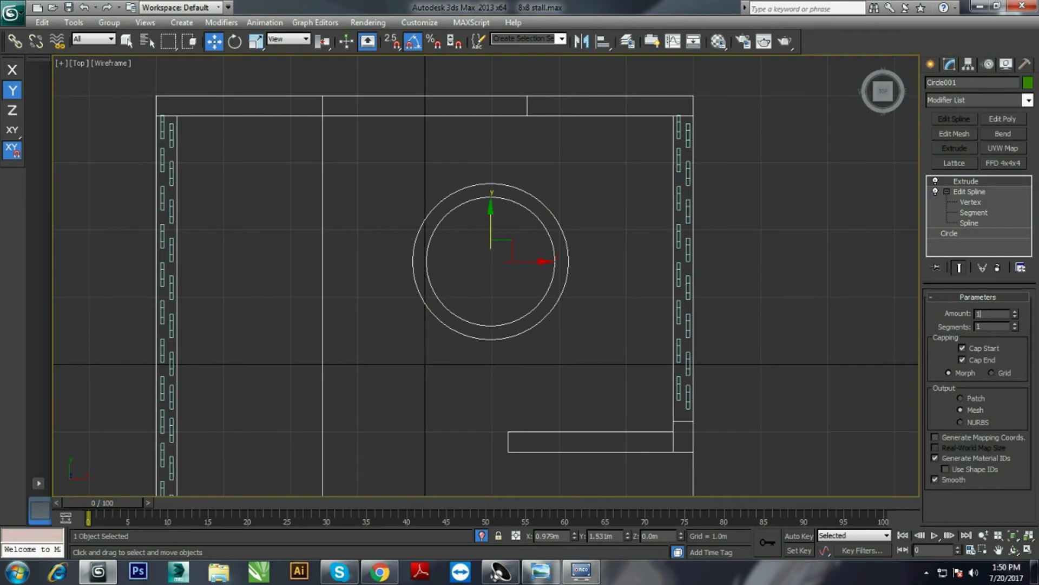
scroll(566, 343, up, 2)
key(alt+w)
key(alt+w)
click(506, 327)
click(495, 333)
click(940, 192)
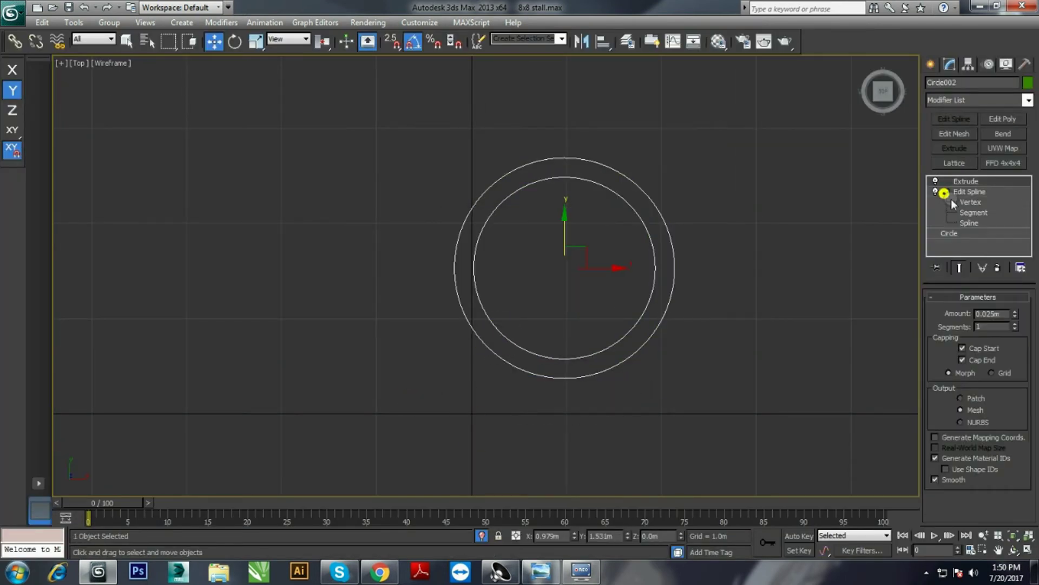
click(958, 214)
click(982, 224)
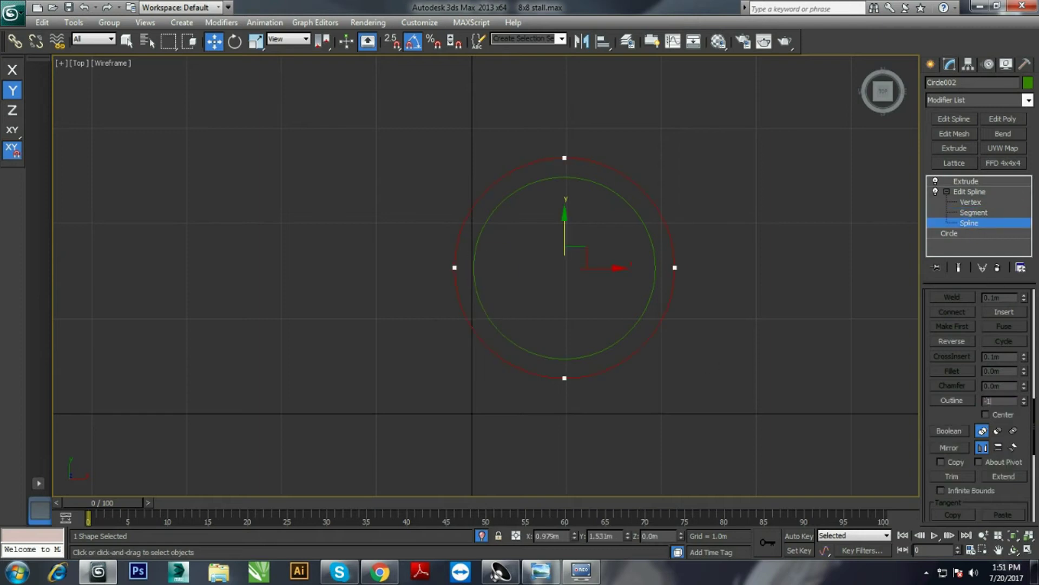
click(800, 276)
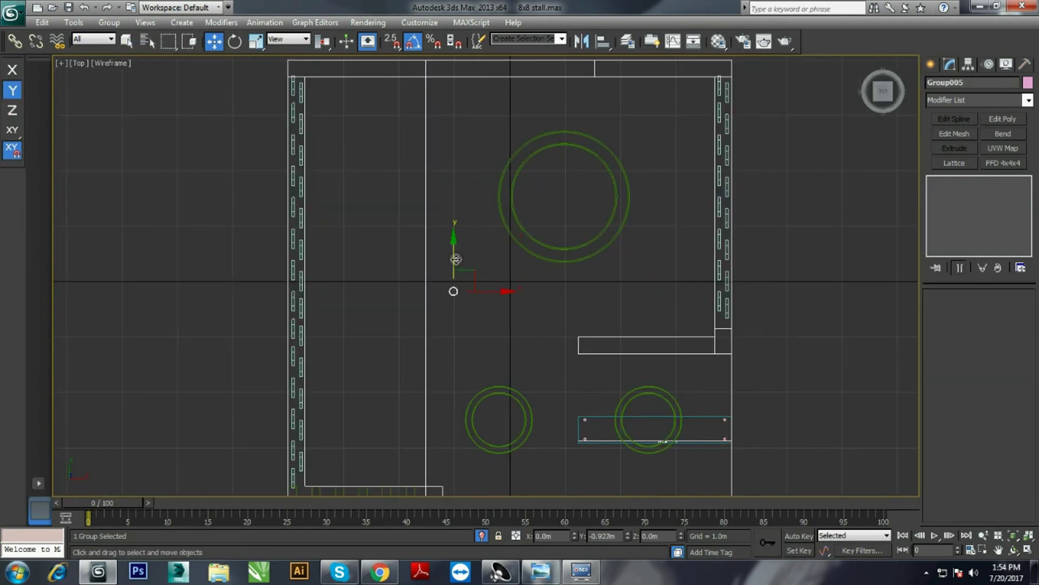
- Copy the ceiling ring group to the right and the row of light holes downward
shift+drag(611, 314, 721, 314)
click(522, 339)
shift+drag(550, 169, 550, 292)
click(523, 339)
middle_drag(565, 323, 537, 176)
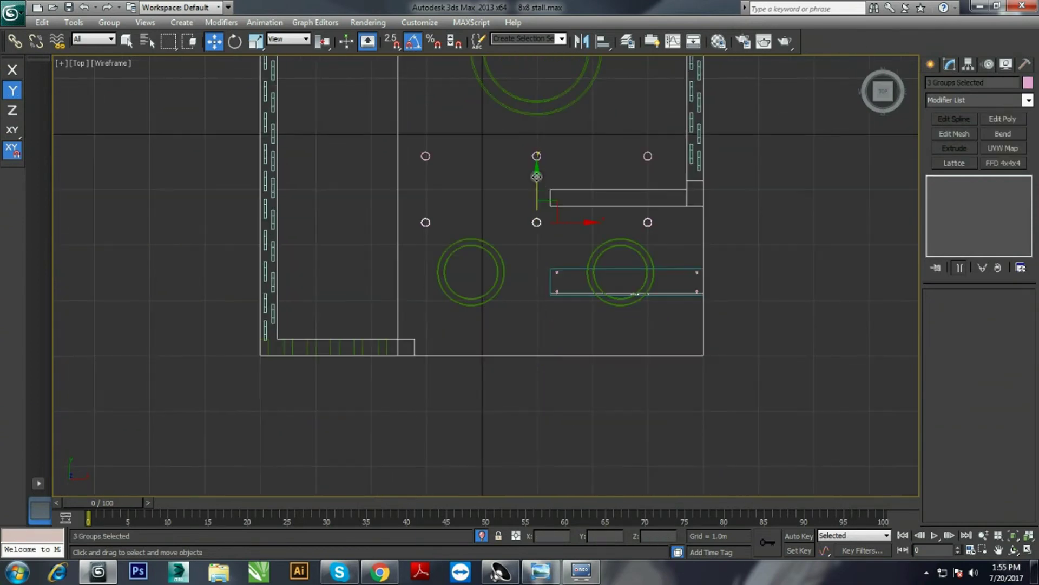
click(498, 324)
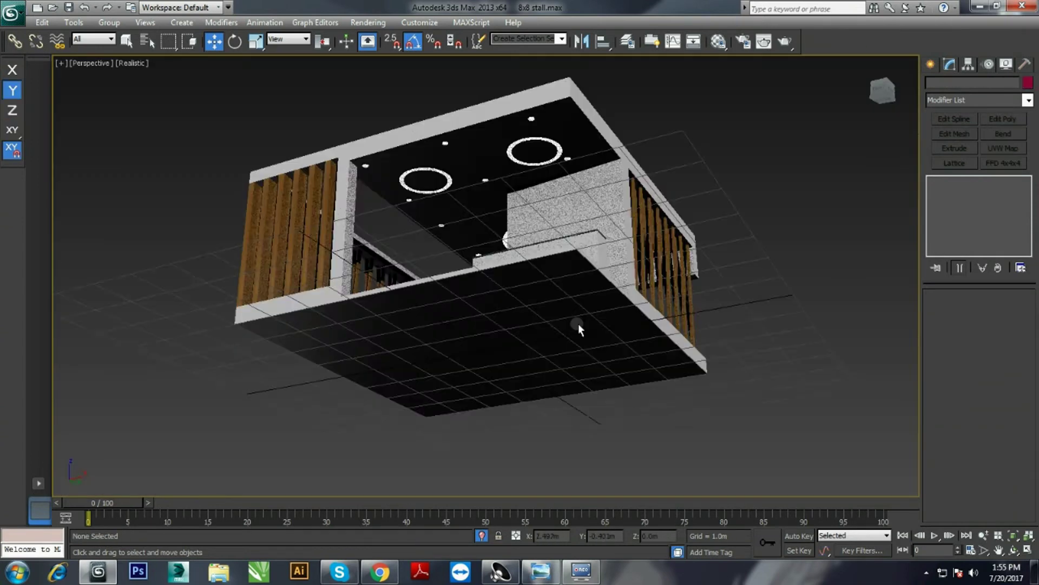
click(534, 575)
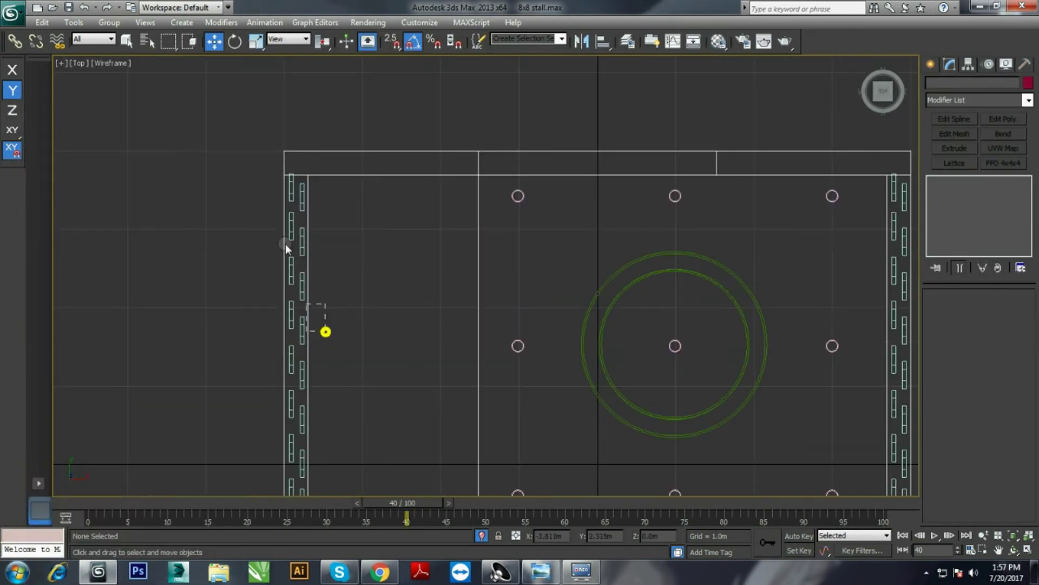
- Clone the eight crossing slats twice and slide the copies along the front wall
shift+drag(305, 354, 348, 254)
click(487, 344)
shift+drag(349, 330, 346, 254)
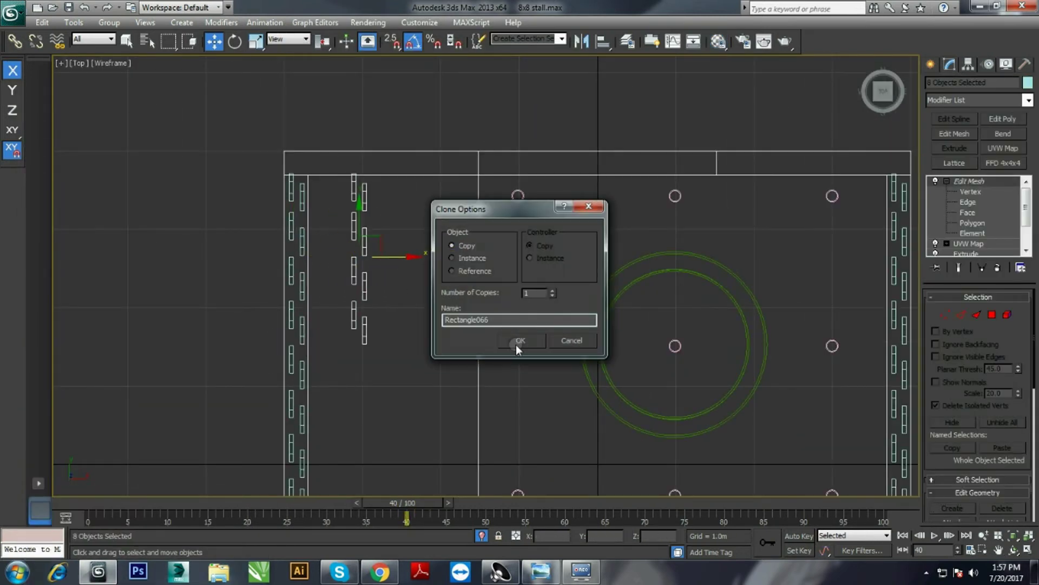
click(515, 344)
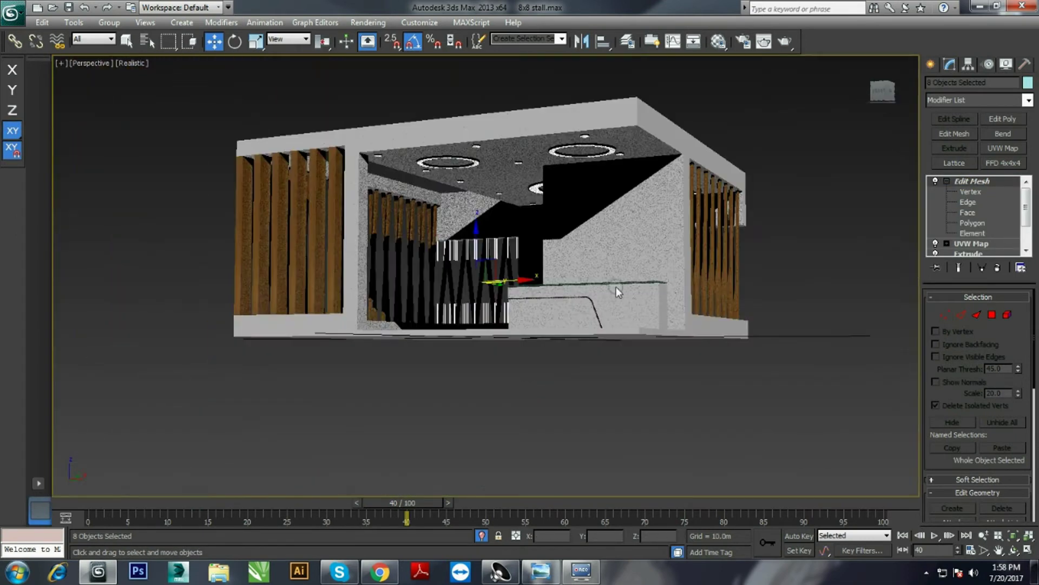
key(f)
drag(634, 332, 649, 339)
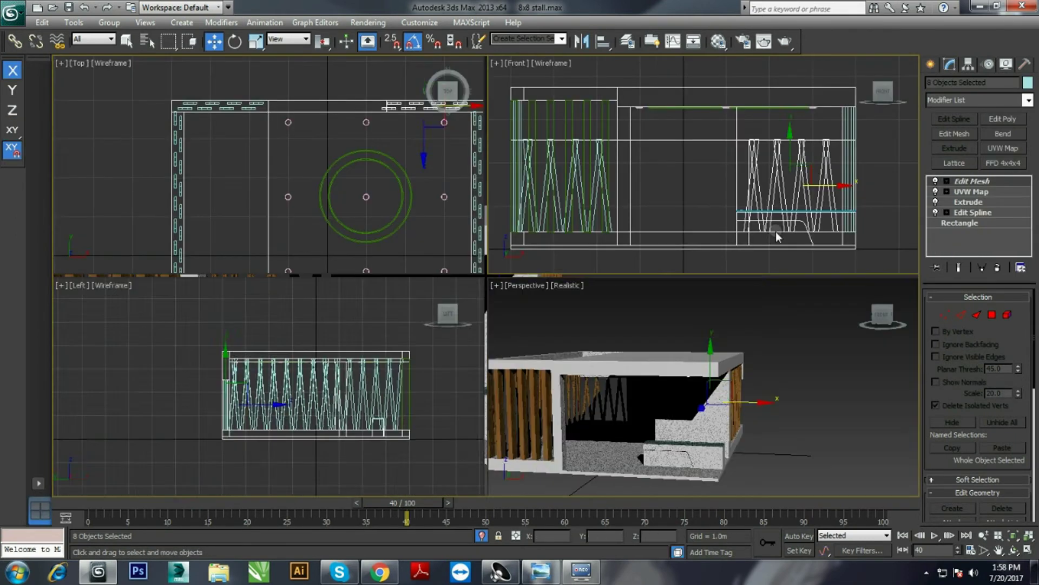
click(648, 321)
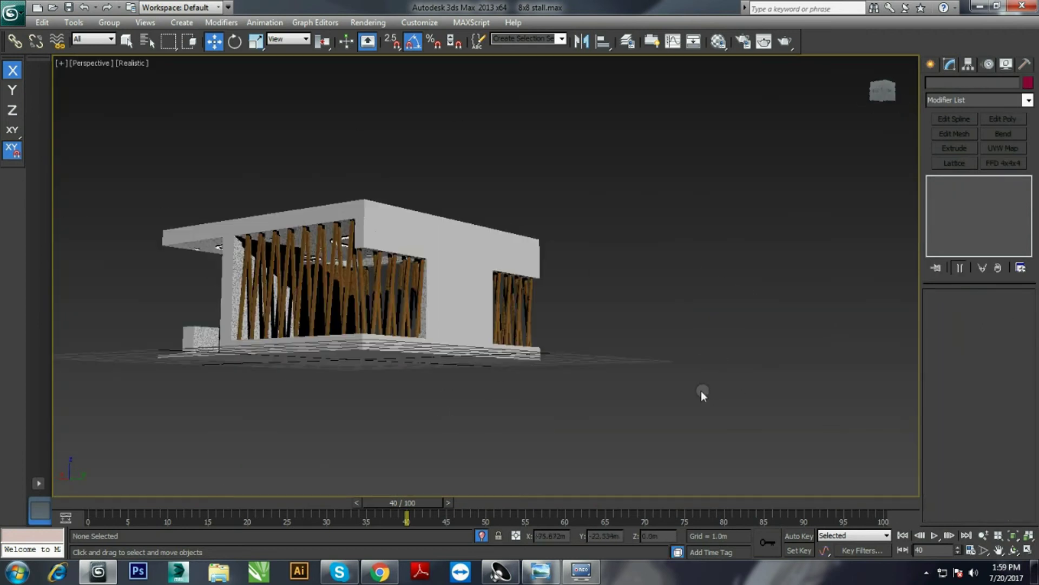
scroll(601, 346, down, 3)
mouse_move(702, 374)
alt+middle_down()
mouse_move(480, 395)
mouse_move(506, 437)
alt+middle_up()
- Place a new company logo text shape in the front view and move it up-left onto the upper wall
key(m)
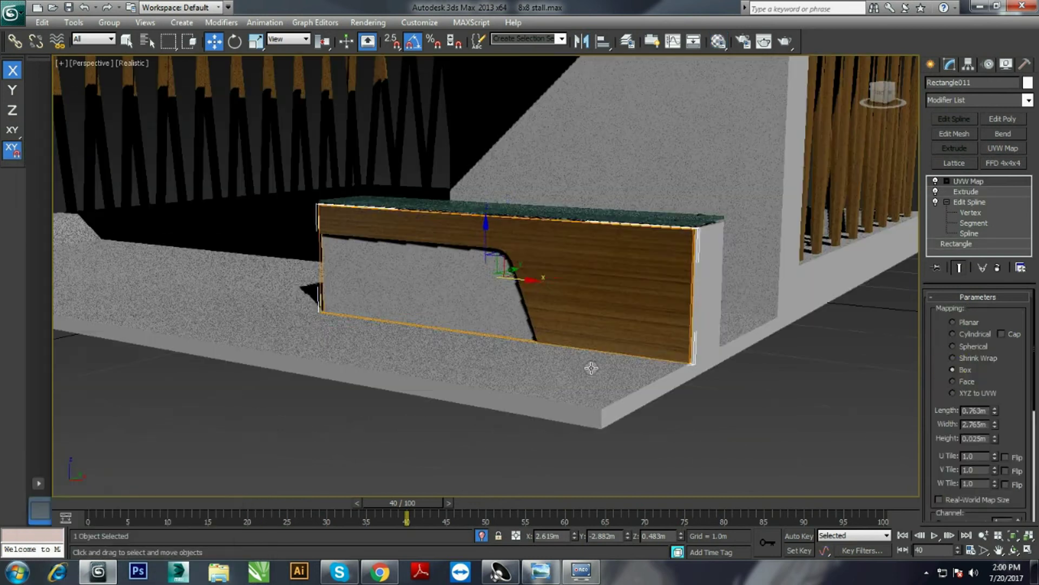
key(alt+w)
key(alt+w)
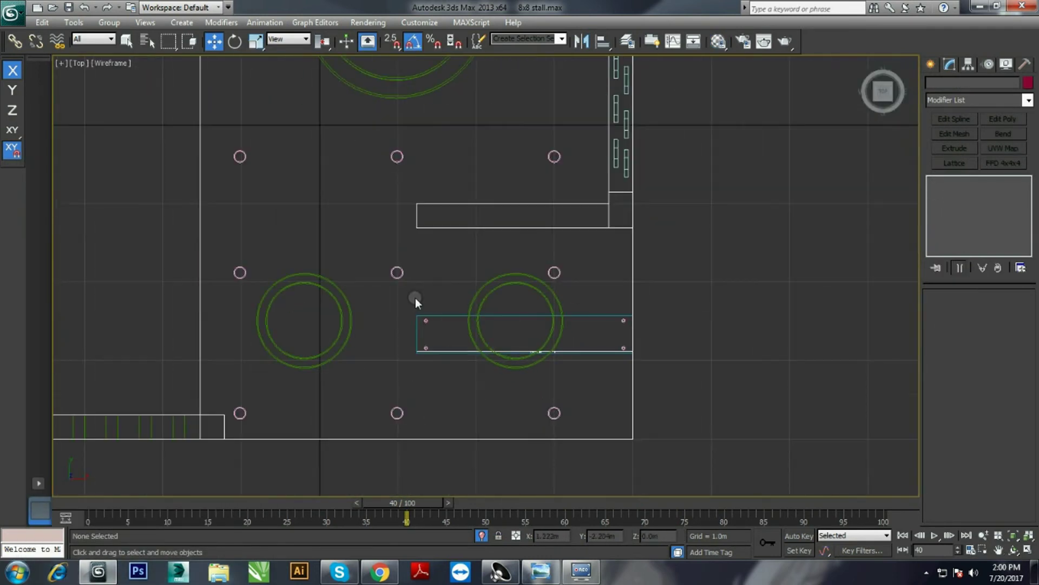
click(428, 316)
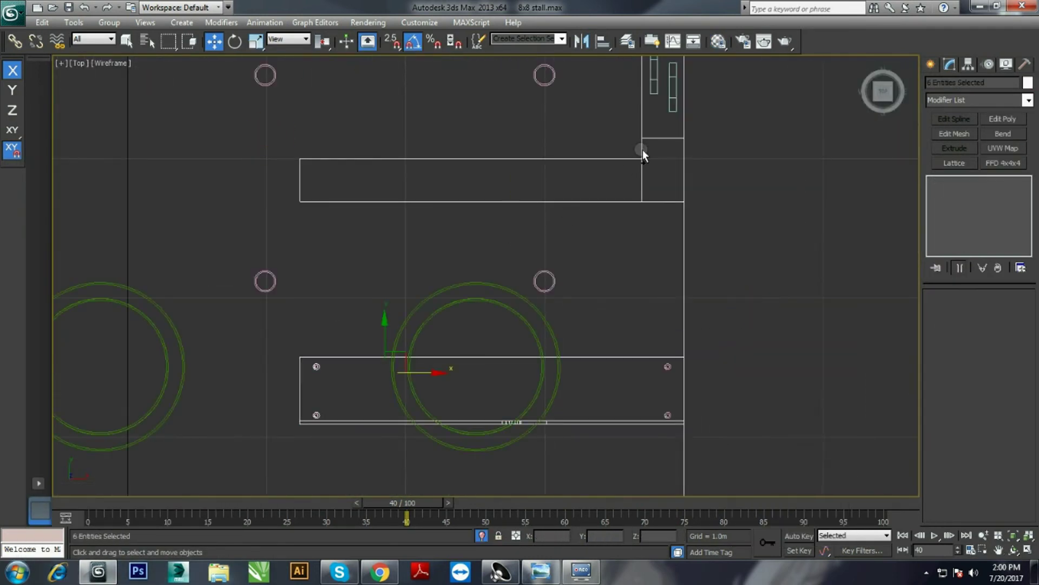
click(954, 212)
click(567, 245)
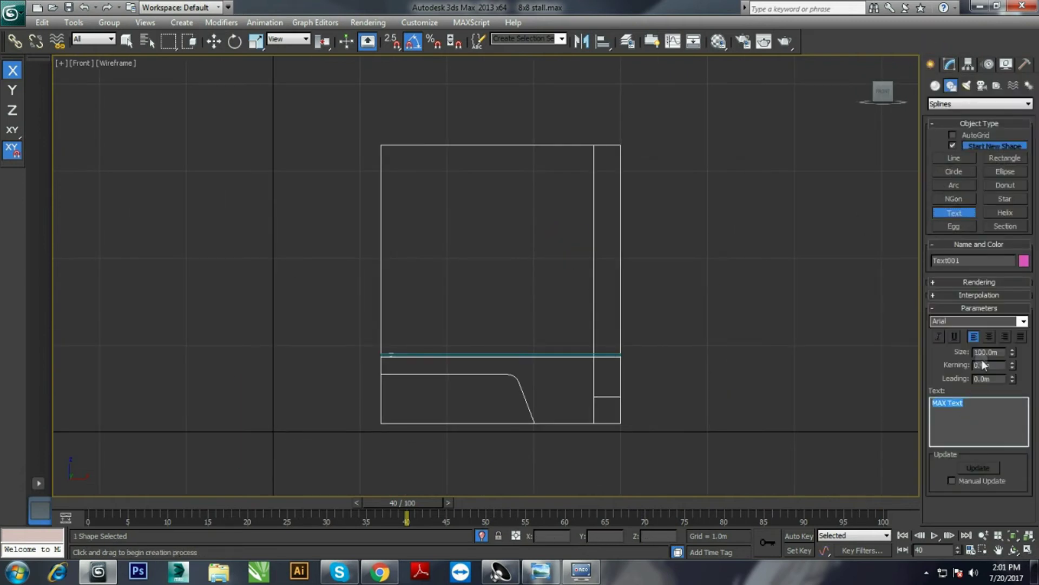
key(w)
mouse_move(633, 233)
mouse_down()
mouse_move(587, 220)
mouse_move(570, 194)
mouse_move(533, 194)
mouse_up()
- Extrude the company text for depth and Shift-clone it down-right as a second 'logo' line
click(949, 64)
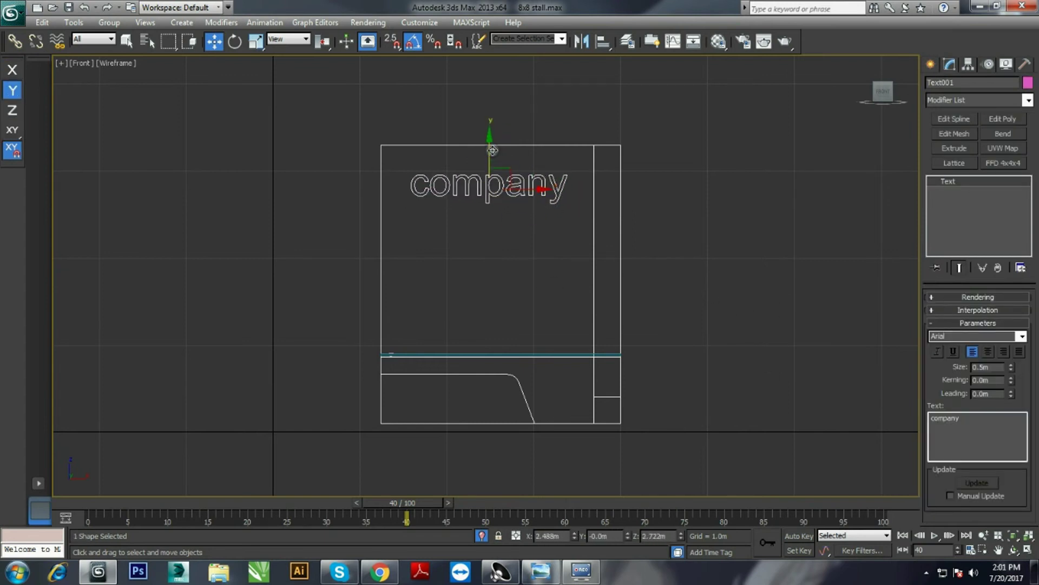
click(954, 148)
scroll(421, 231, up, 2)
shift+drag(365, 179, 476, 222)
click(973, 421)
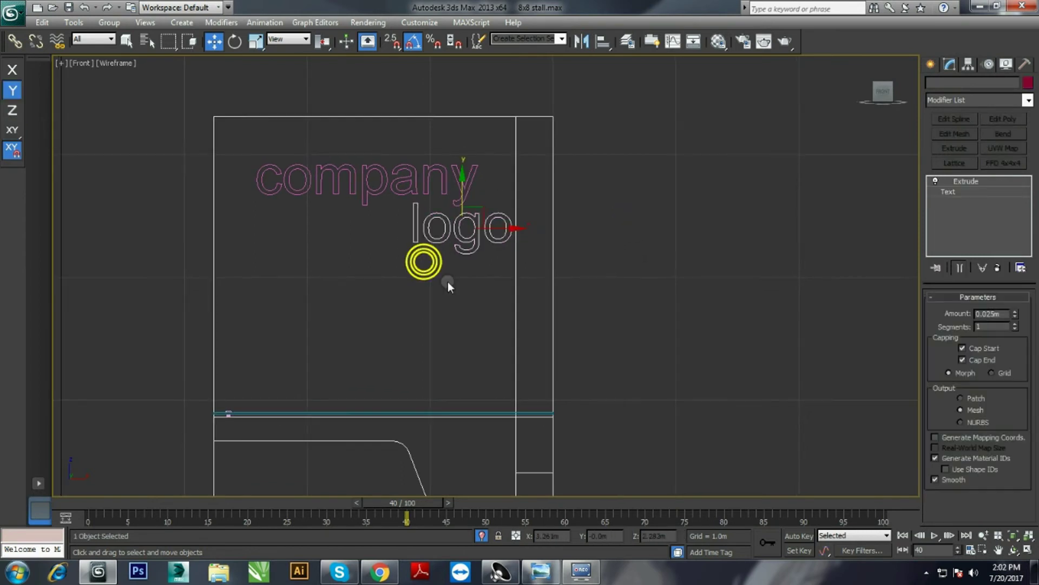
- Make the company and logo texts italic, then Shift-clone the text down onto the counter
click(348, 243)
click(460, 225)
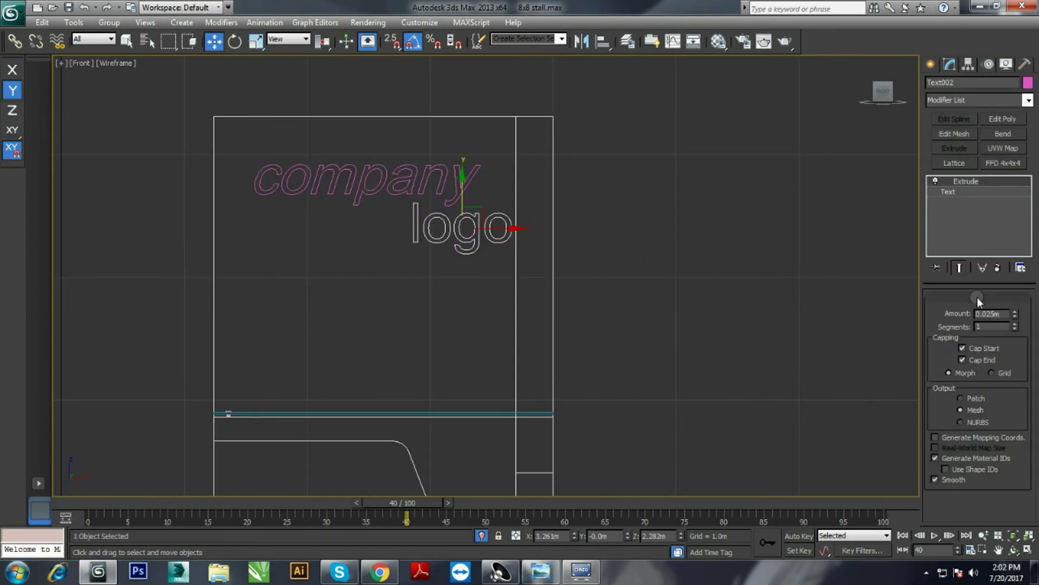
click(936, 352)
click(399, 257)
scroll(399, 257, up, 1)
shift+drag(372, 169, 349, 411)
key(Return)
- Turn the counter copy into 'Registration' text at size 0.3m
click(981, 239)
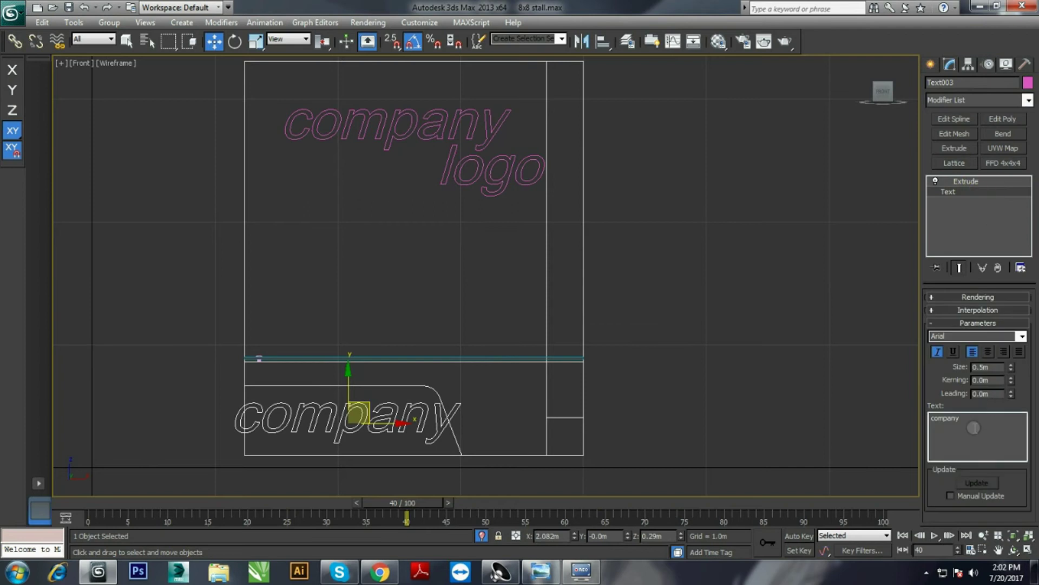
text(0.3)
text(Registration)
key(Return)
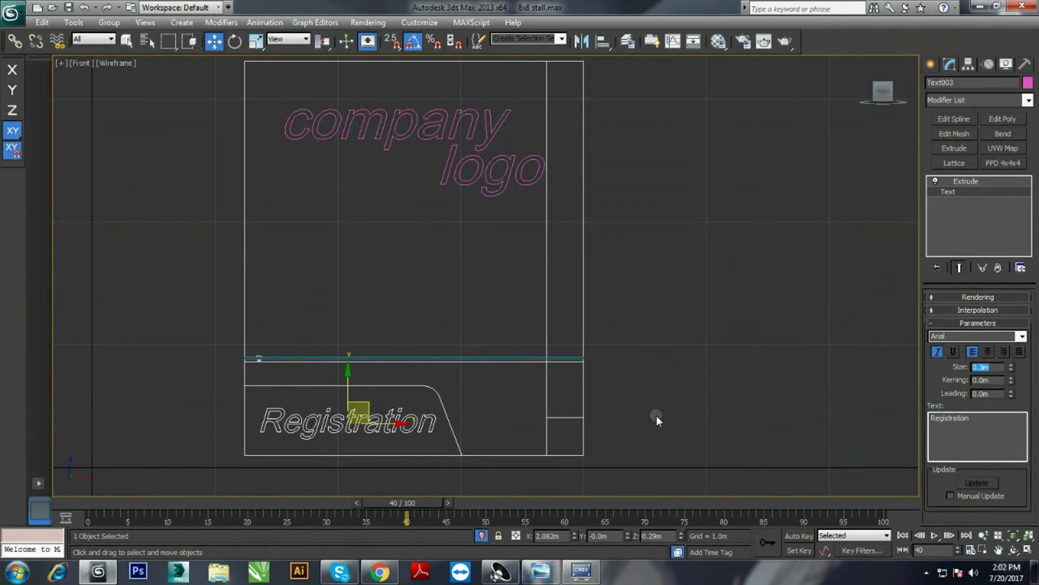
scroll(657, 417, up, 2)
key(t)
key(F6)
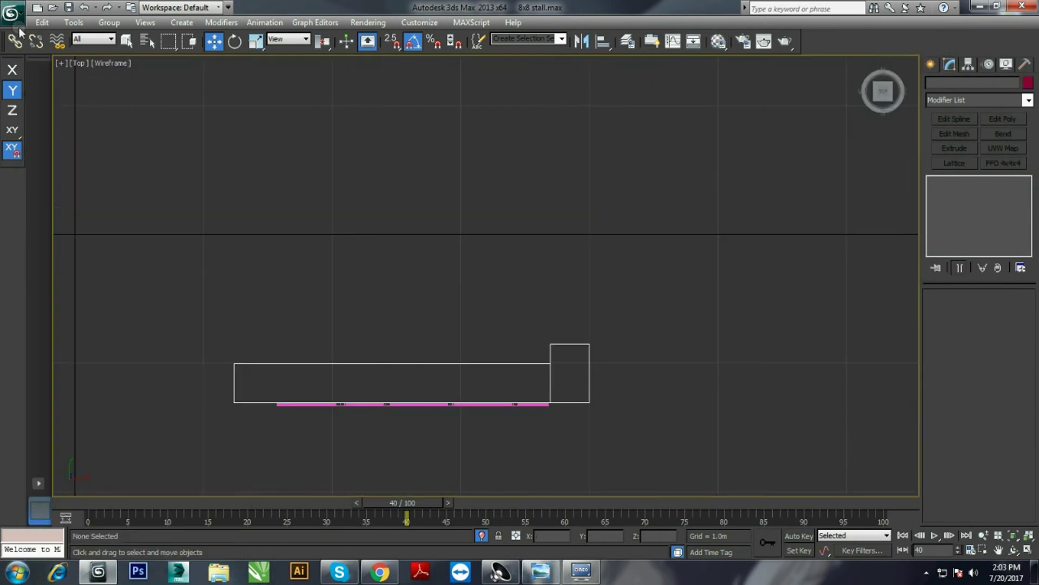
- Import the TV model from the sameer > 3d model folder
click(12, 12)
click(137, 100)
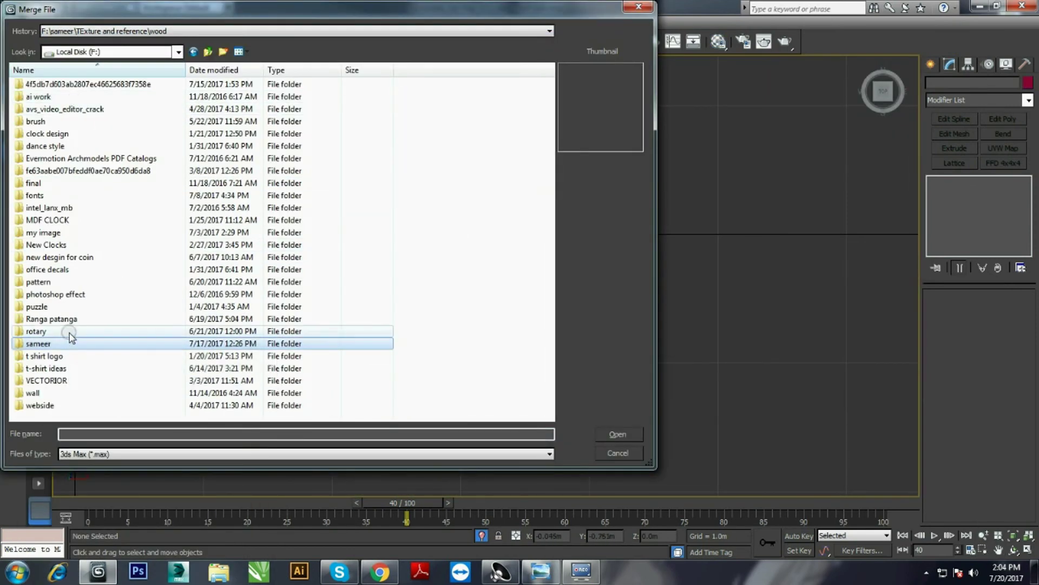
double_click(70, 341)
double_click(85, 215)
click(639, 7)
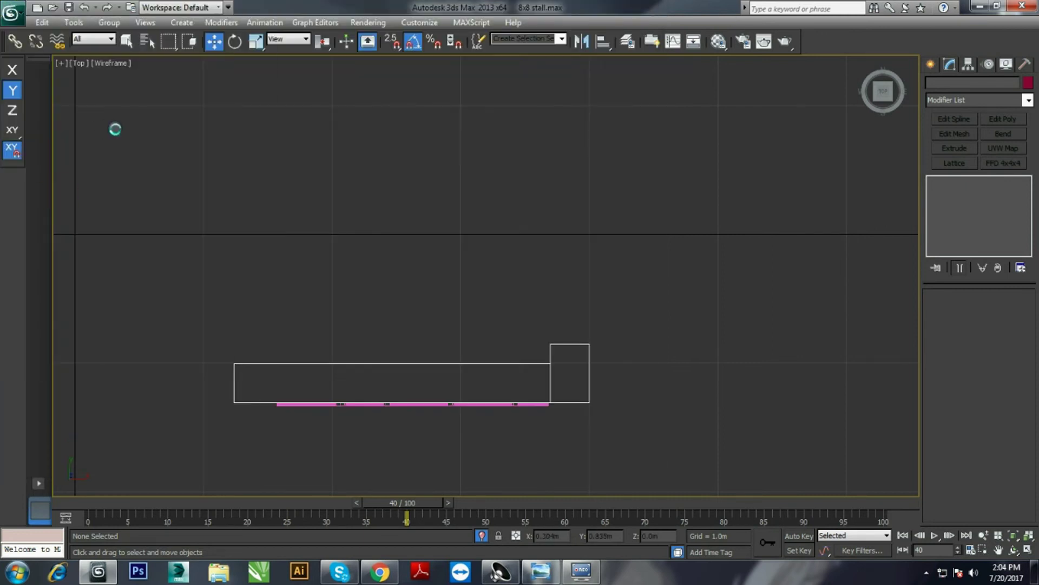
double_click(87, 146)
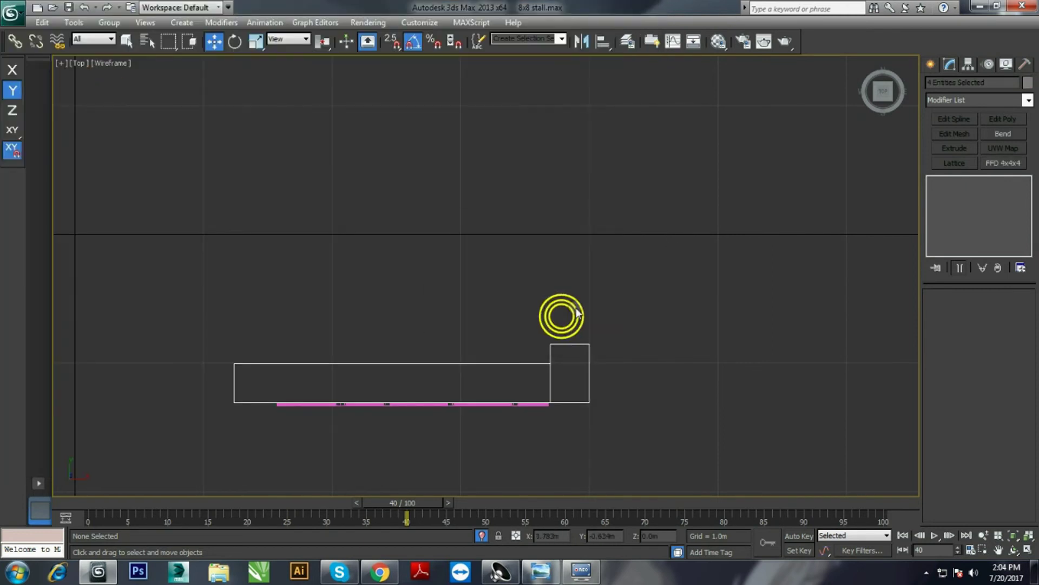
- Group the TV parts and move the group onto the upper wall below the logo
click(109, 22)
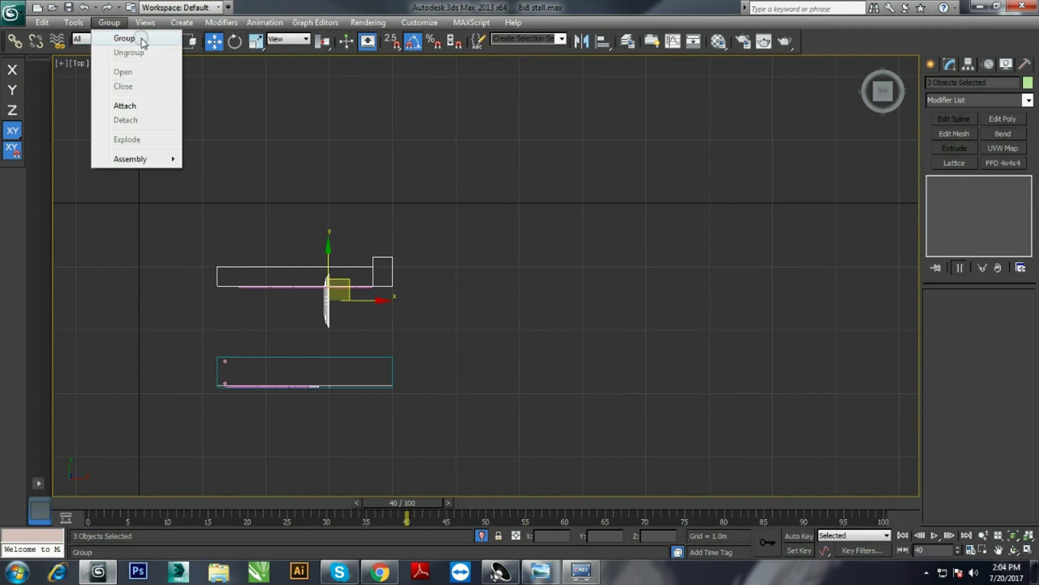
drag(452, 434, 417, 287)
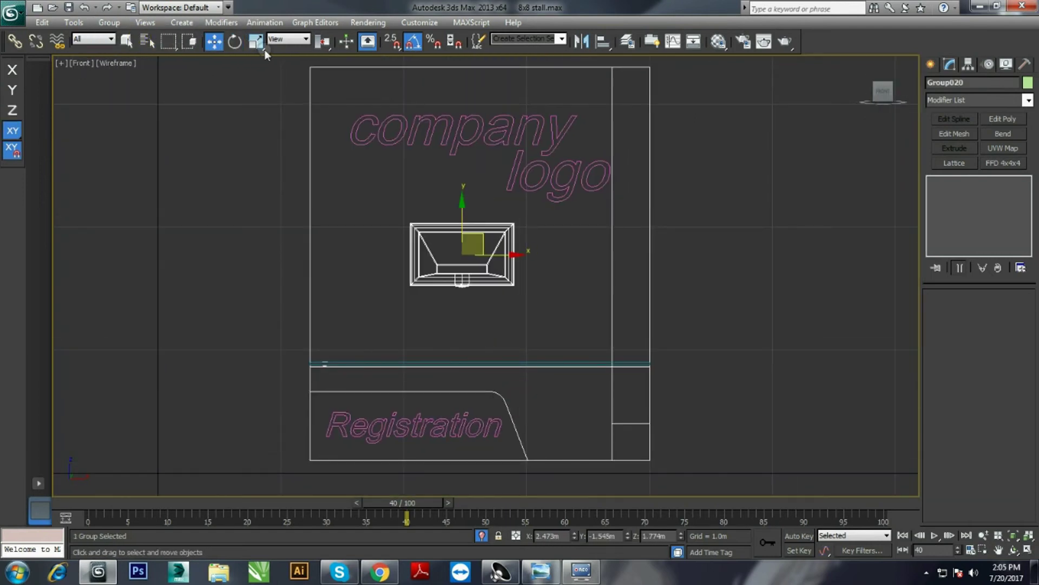
key(t)
key(w)
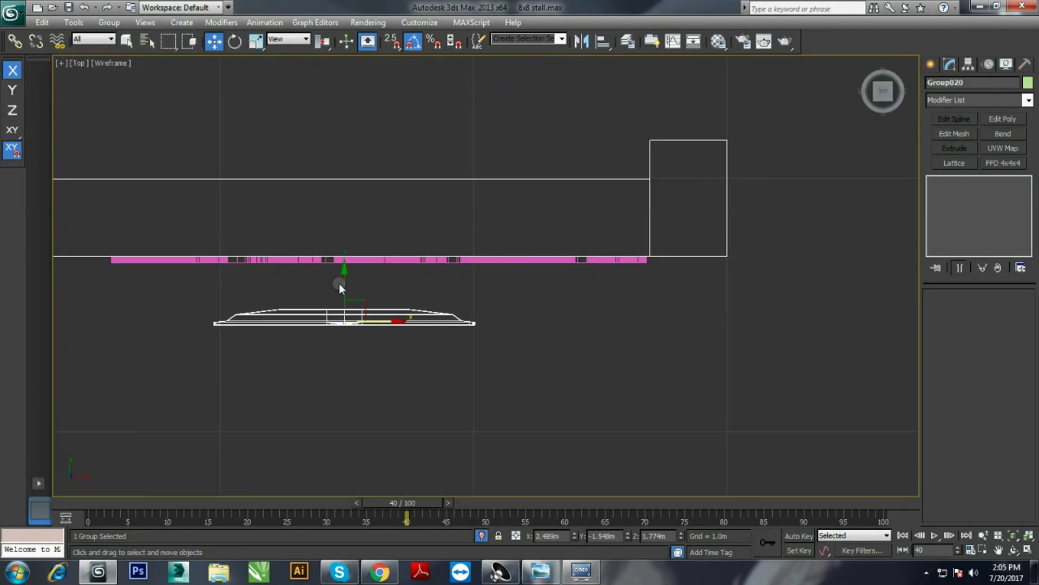
key(alt+w)
right_click(565, 402)
key(alt+w)
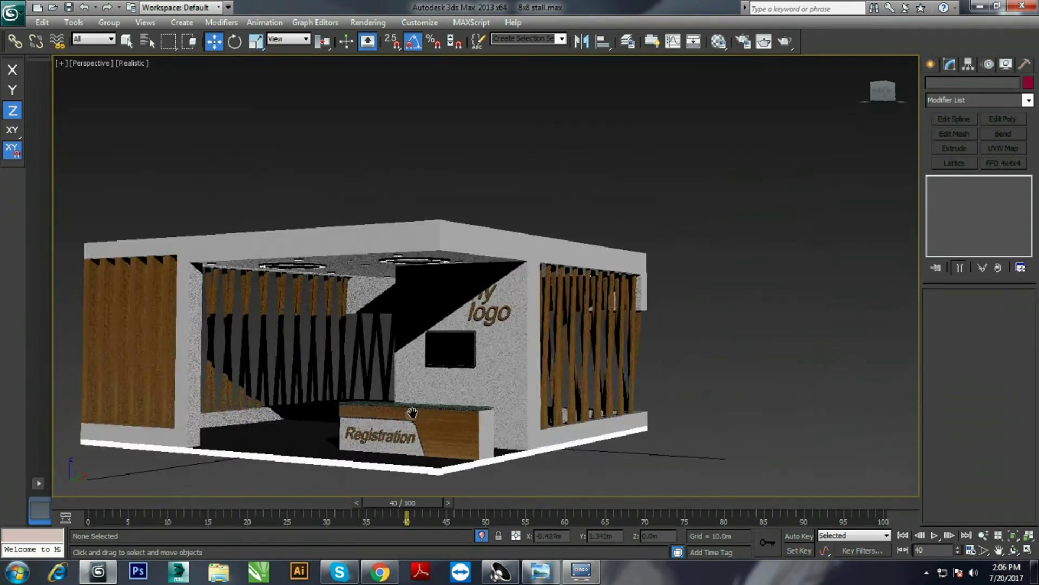
- Create a Standard Omni light inside the booth from the top view
alt+middle_drag(413, 413, 422, 406)
key(t)
click(931, 64)
click(965, 84)
click(979, 103)
click(963, 120)
click(967, 174)
click(483, 276)
click(950, 65)
click(983, 395)
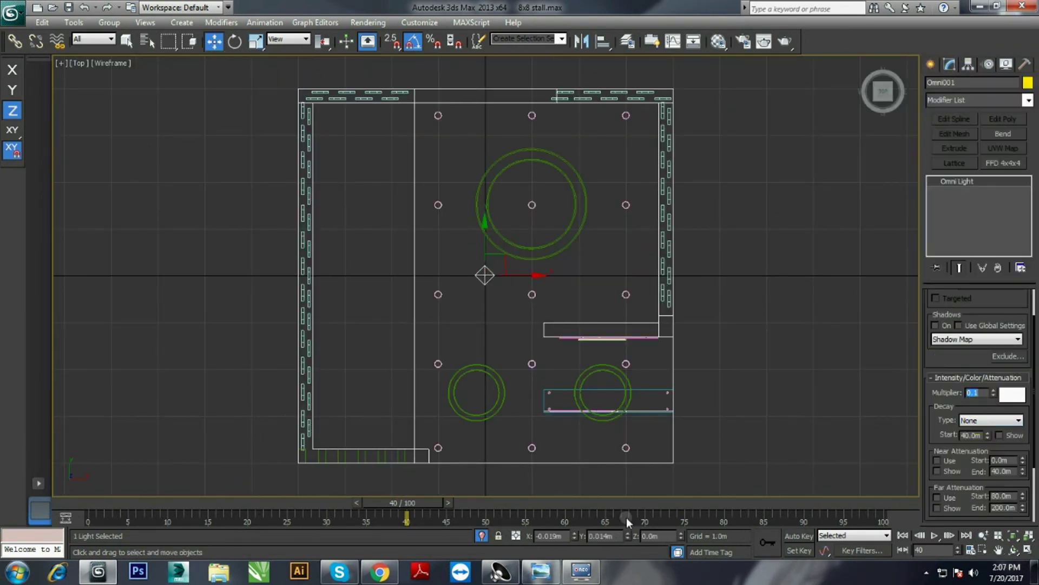
- Raise the omni light to height 5 and Shift-copy it to another spot in the booth
key(f)
double_click(658, 536)
text(5)
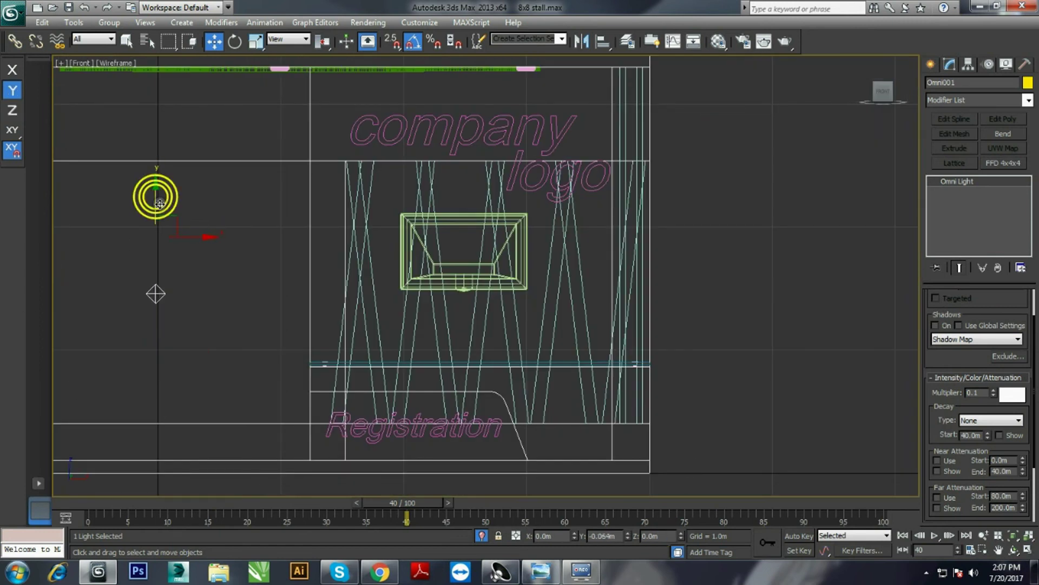
key(alt+w)
right_click(343, 236)
key(alt+w)
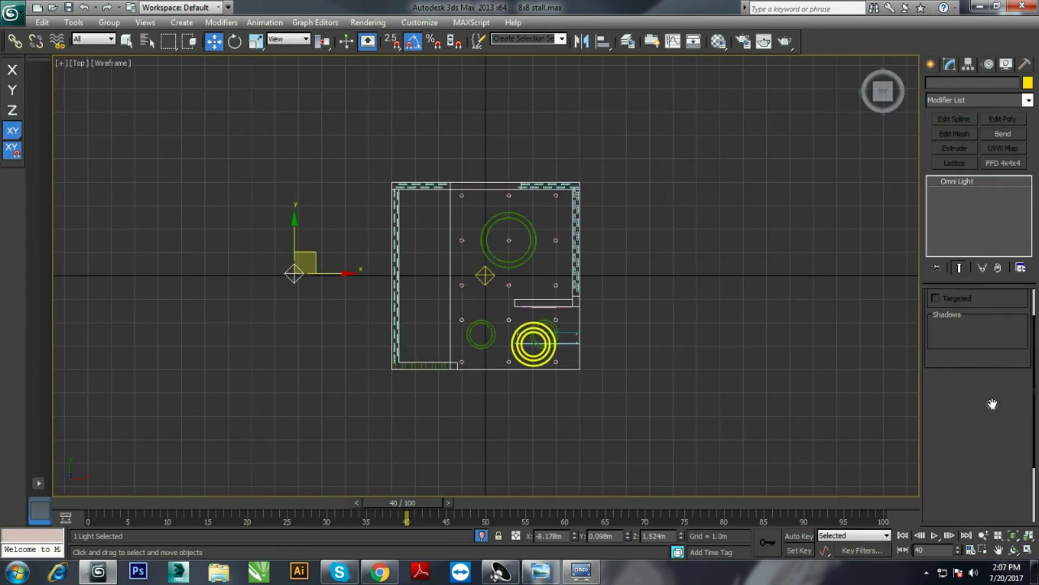
shift+drag(500, 409, 671, 274)
click(525, 341)
click(636, 450)
- Pan the perspective view closer to the booth and check a booth panel's material
key(p)
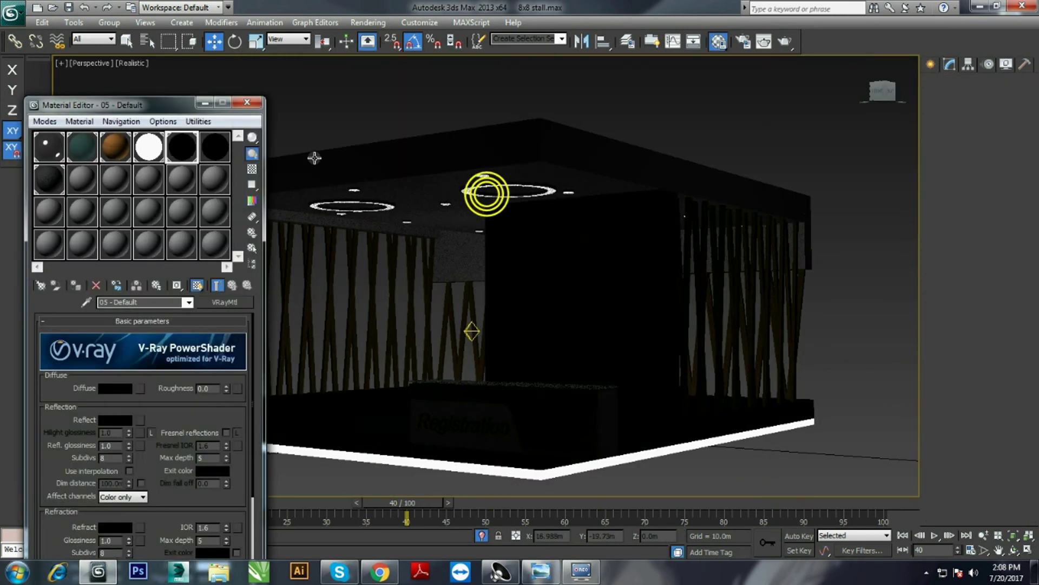
middle_drag(630, 384, 623, 226)
click(623, 226)
key(m)
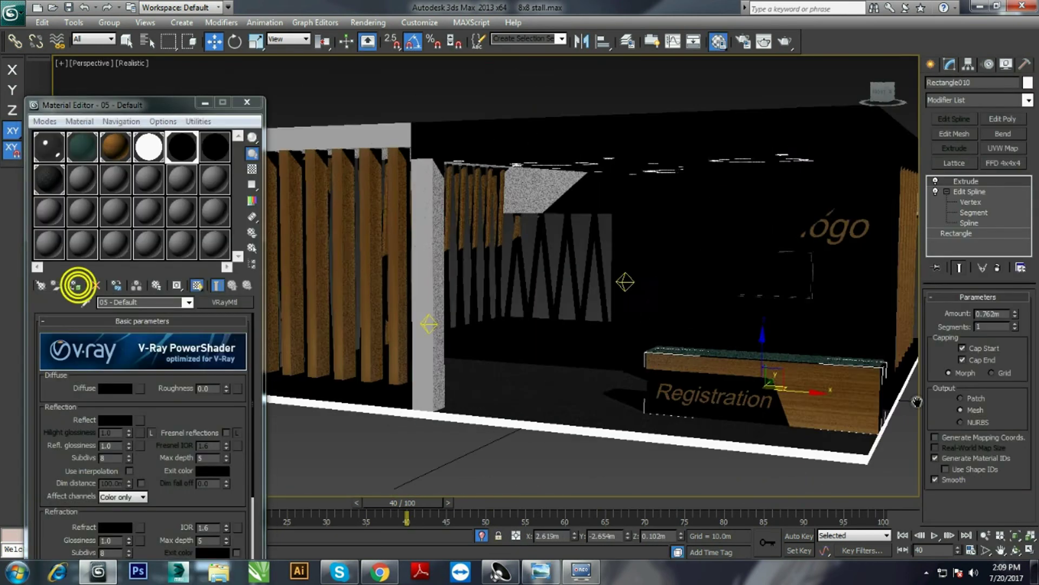
key(c)
- Set the viewport to Perspective, run a quick test render, and pick a preset in Render Setup
click(92, 63)
click(152, 112)
key(shift+q)
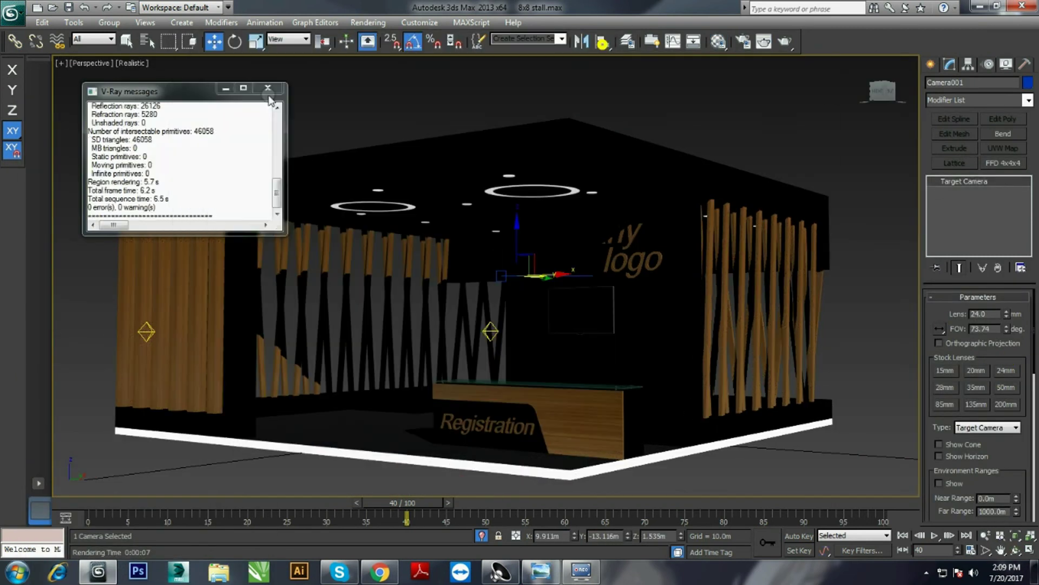
key(F10)
click(540, 419)
click(508, 433)
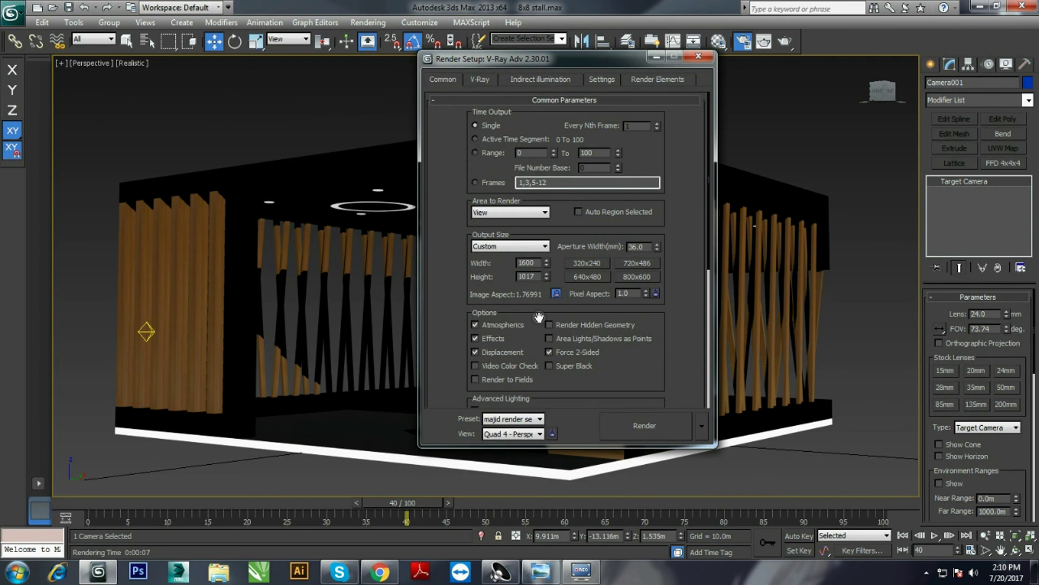
- Render the Perspective view of the finished stall in the V-Ray frame buffer
click(665, 424)
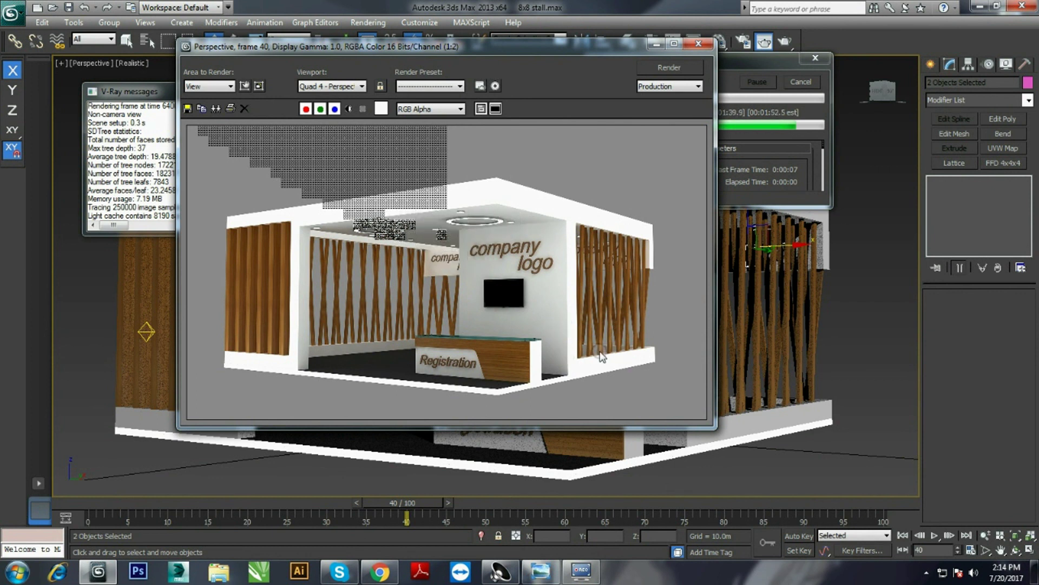
- Save the rendered image to the Desktop under the name '8x8'
click(187, 108)
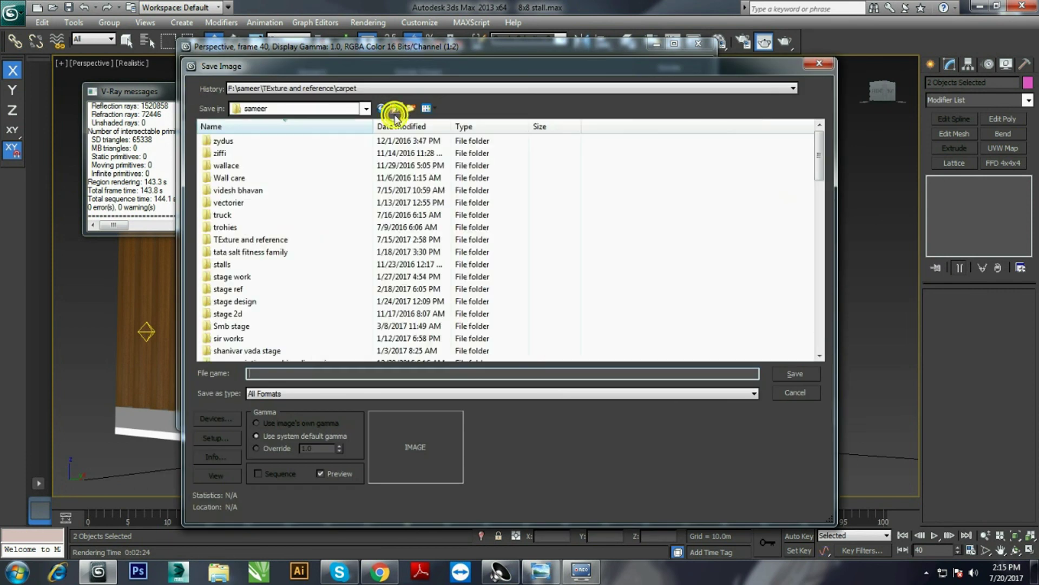
click(396, 109)
text(8x8)
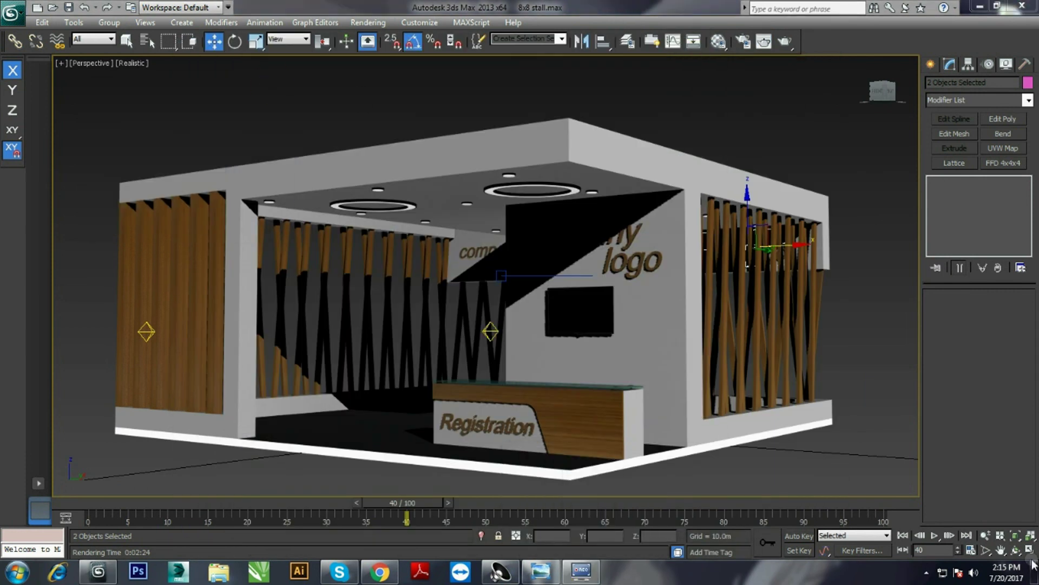
click(583, 575)
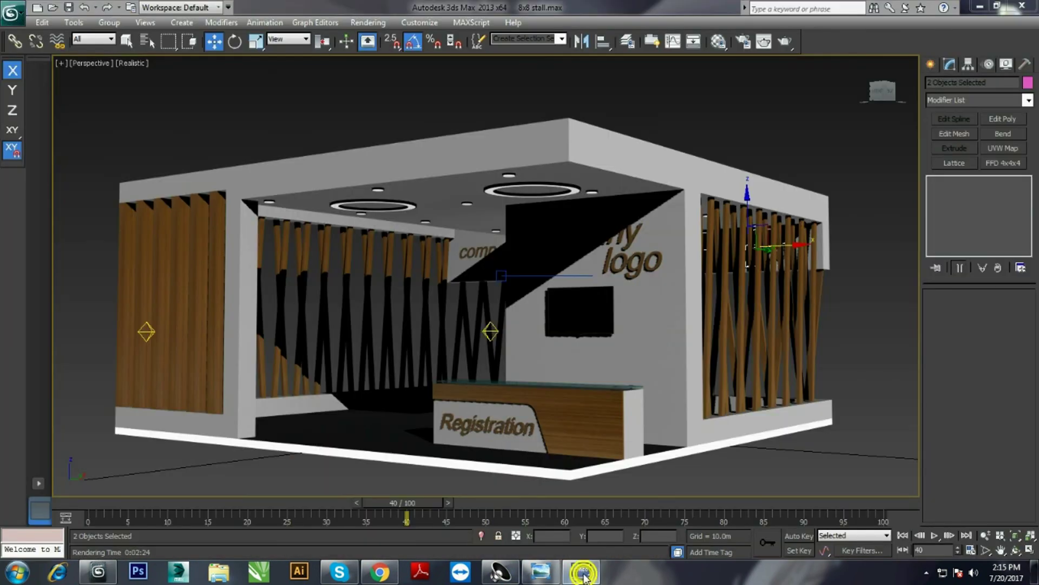